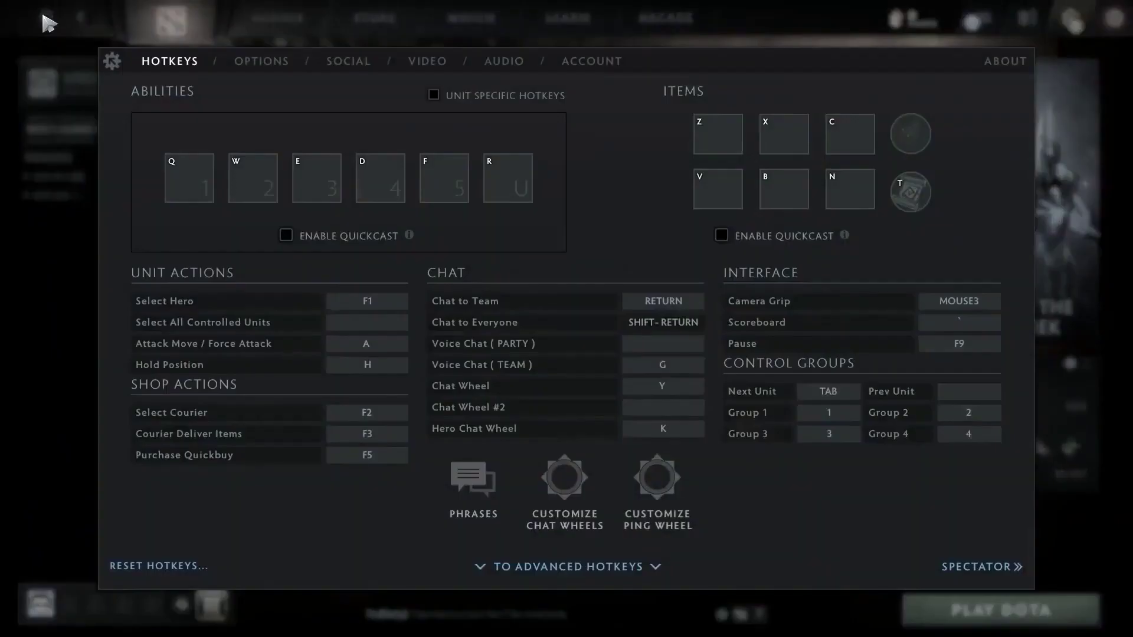
- Switch Dota 2's resolution to advanced settings, keeping 16:9, 1920x1080 (75 Hz), Borderless Window
{"action": "left_click", "coordinate": [429, 62]}
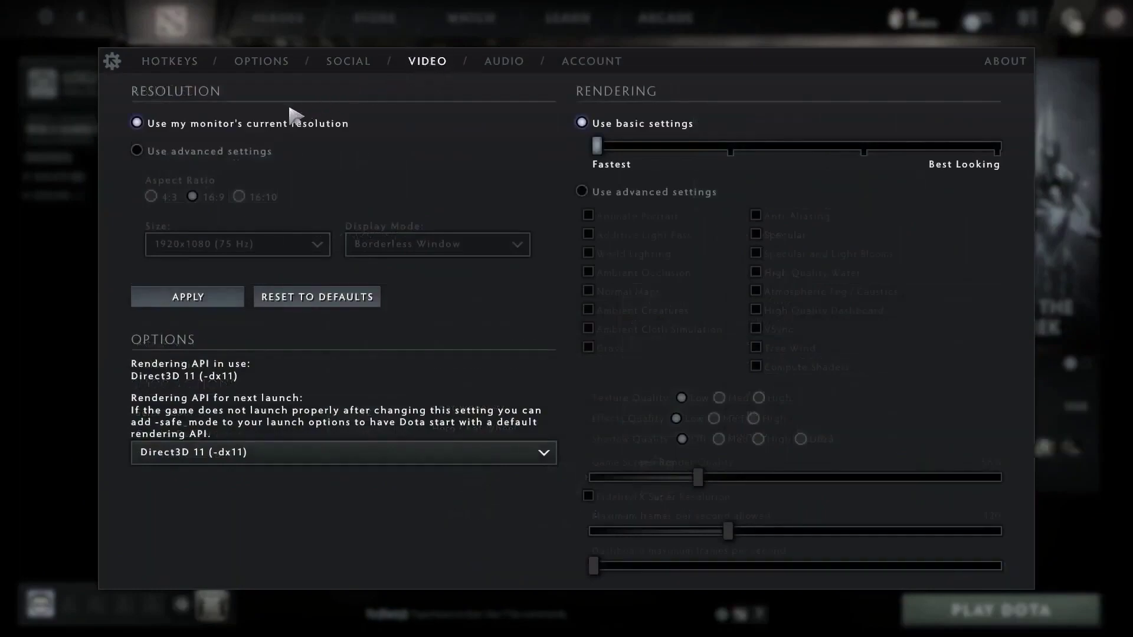
{"action": "left_click", "coordinate": [149, 152]}
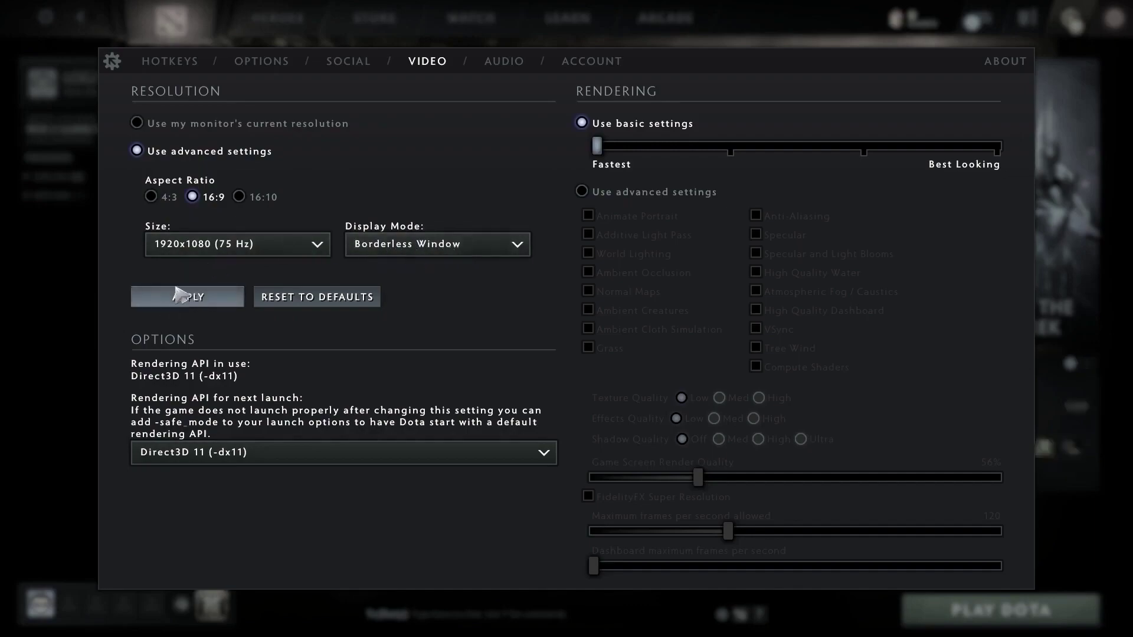
- Use advanced rendering settings with all effects unchecked and render quality lowered to 40%
{"action": "left_click", "coordinate": [581, 192]}
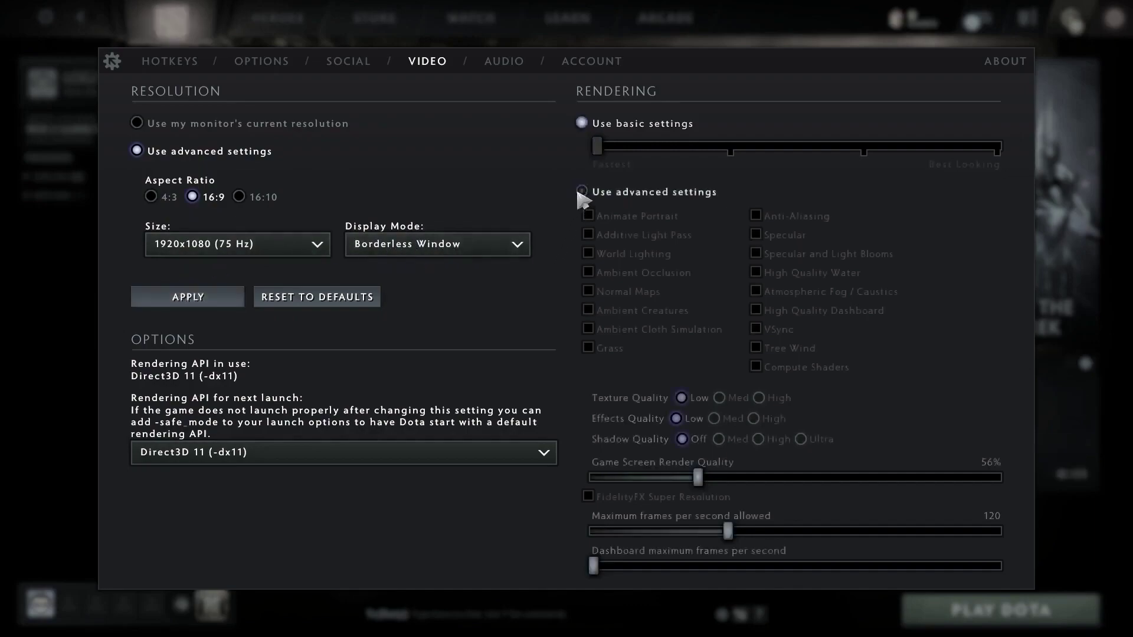
{"action": "left_click", "coordinate": [582, 194]}
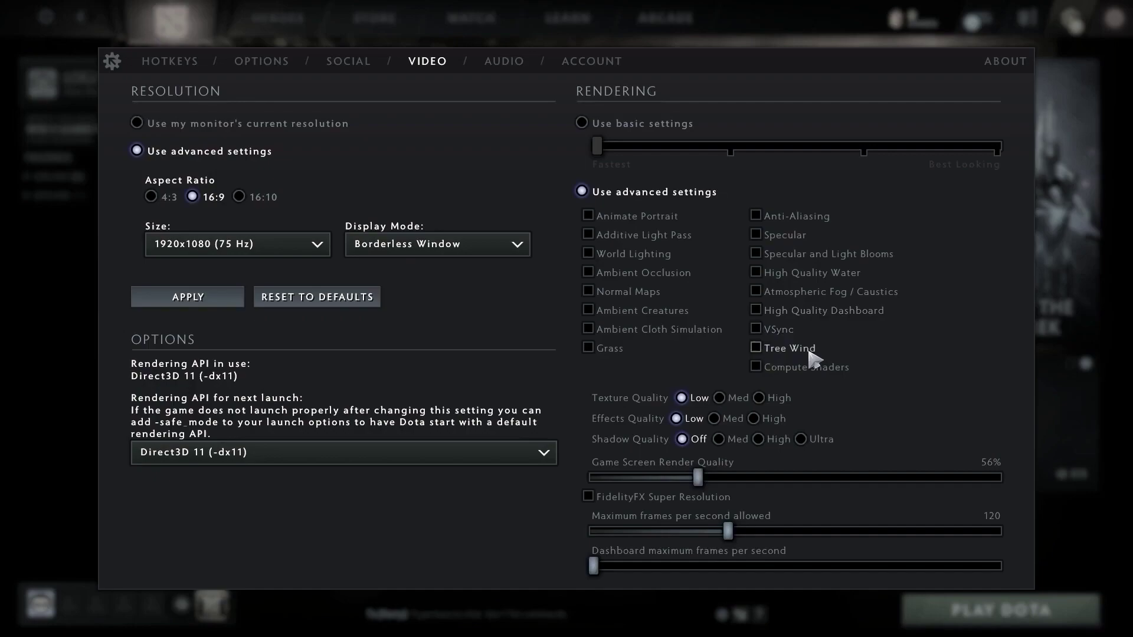
{"action": "mouse_move", "coordinate": [768, 372]}
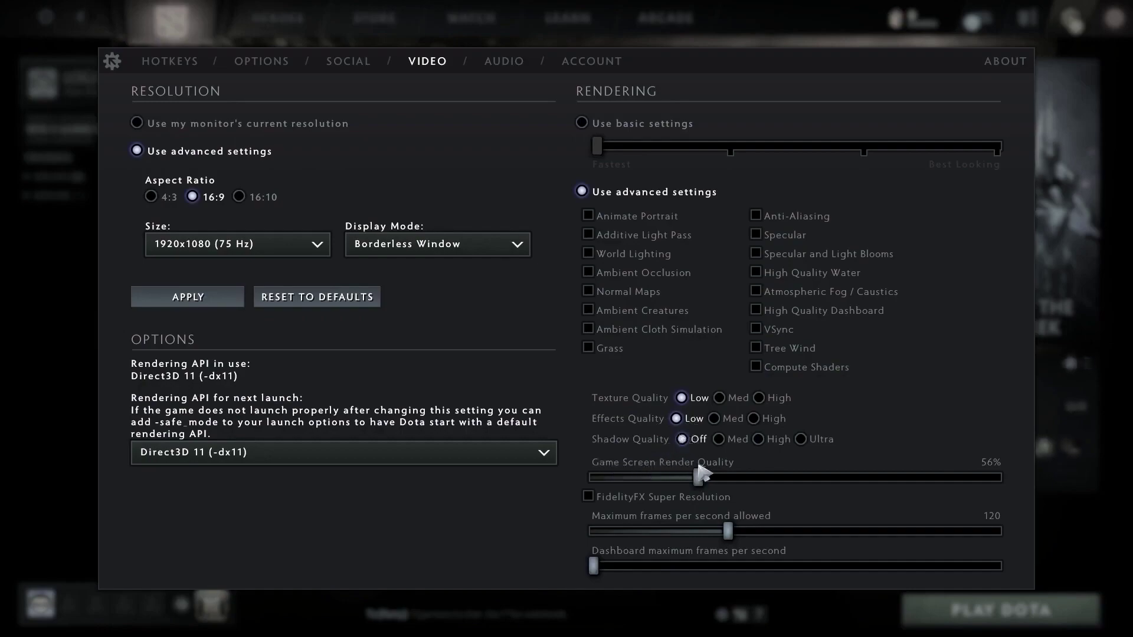
{"action": "left_click_drag", "start_coordinate": [702, 479], "coordinate": [590, 479]}
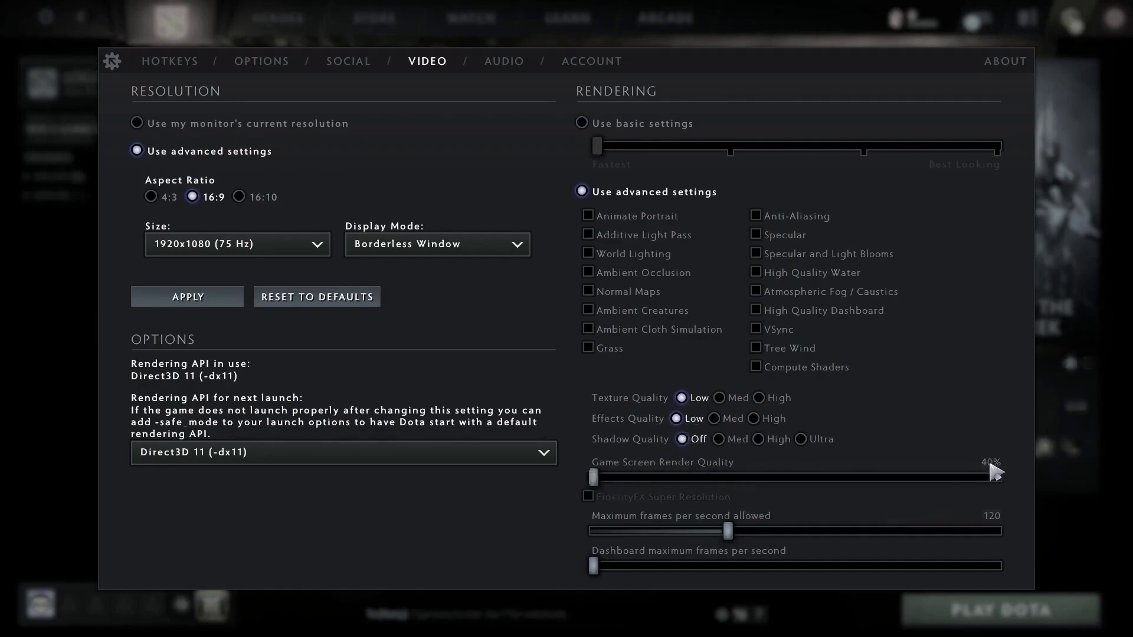
- Raise both the maximum frame rate and the dashboard frame rate caps to 240
{"action": "mouse_move", "coordinate": [649, 528]}
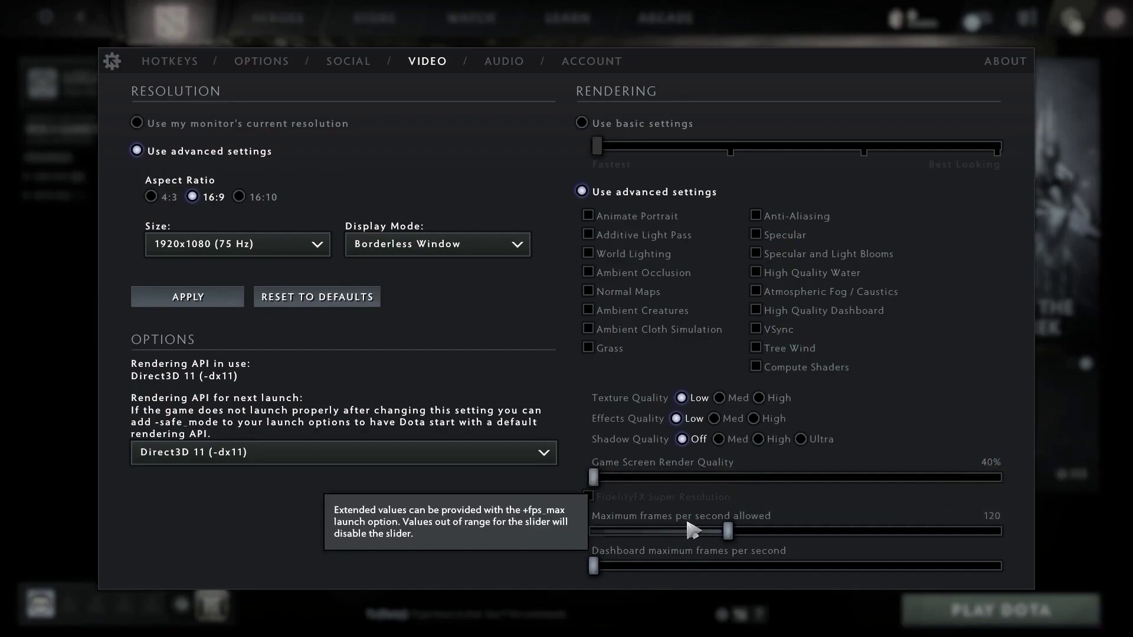
{"action": "left_click_drag", "start_coordinate": [759, 536], "coordinate": [1035, 558]}
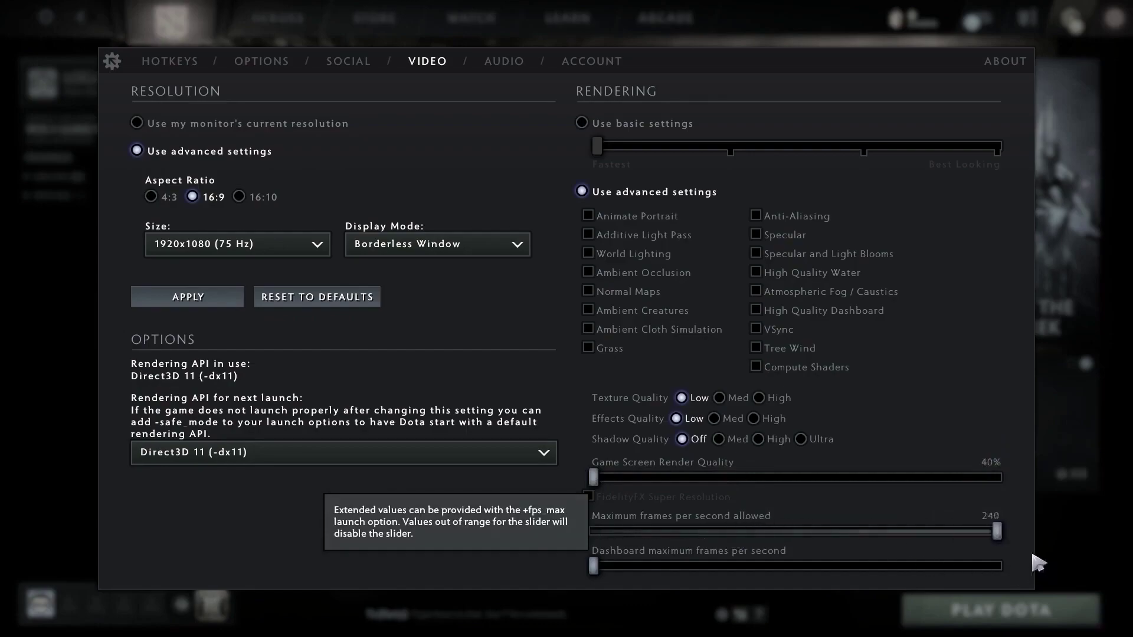
{"action": "mouse_move", "coordinate": [687, 560]}
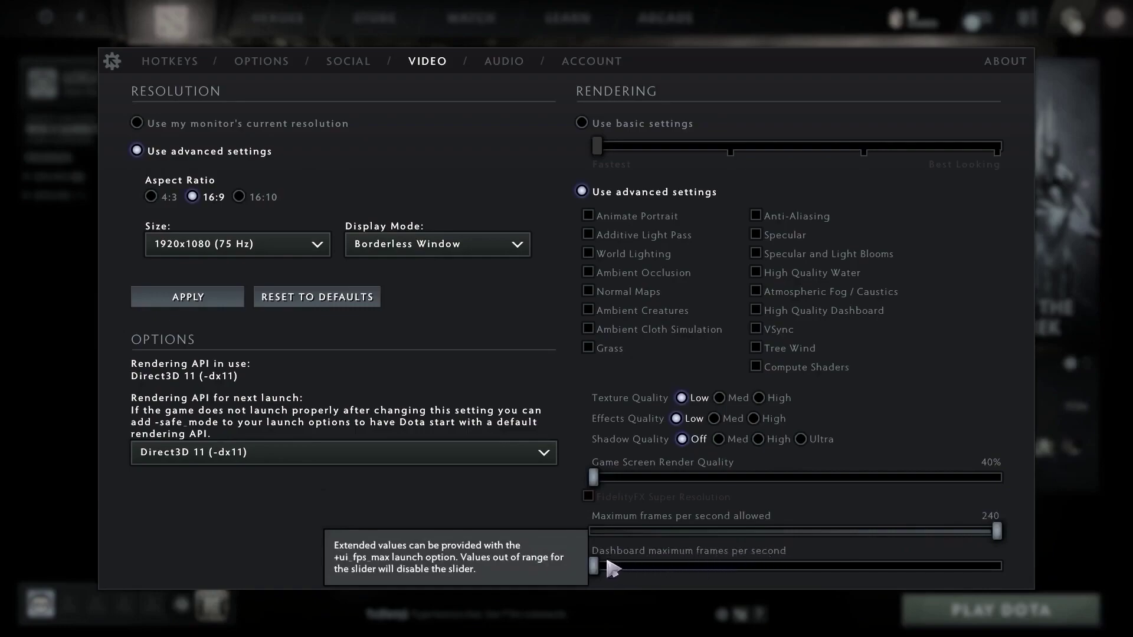
{"action": "left_click_drag", "start_coordinate": [605, 570], "coordinate": [999, 555]}
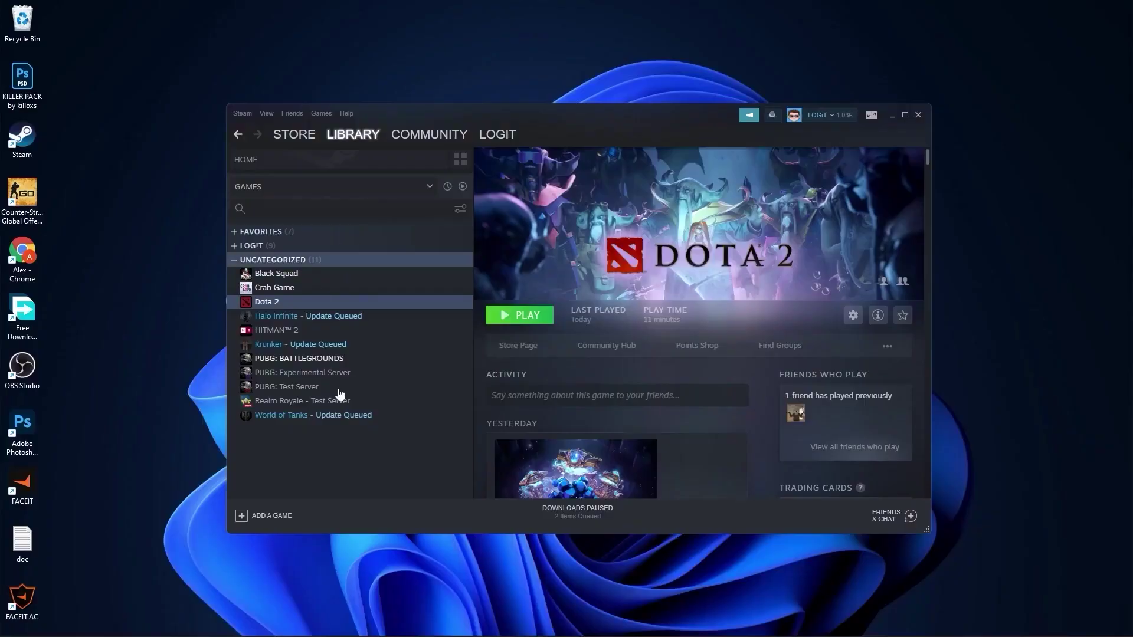
- Browse Dota 2's local files from its Steam Properties to open the 'dota 2 beta' folder
{"action": "right_click", "coordinate": [277, 308]}
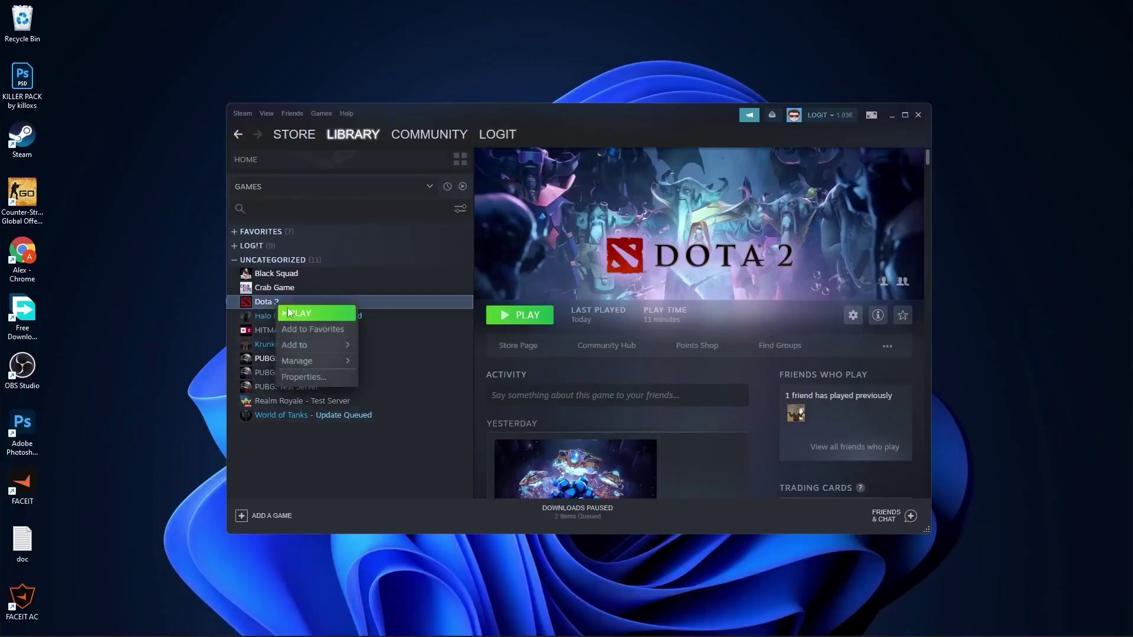
{"action": "left_click", "coordinate": [302, 376]}
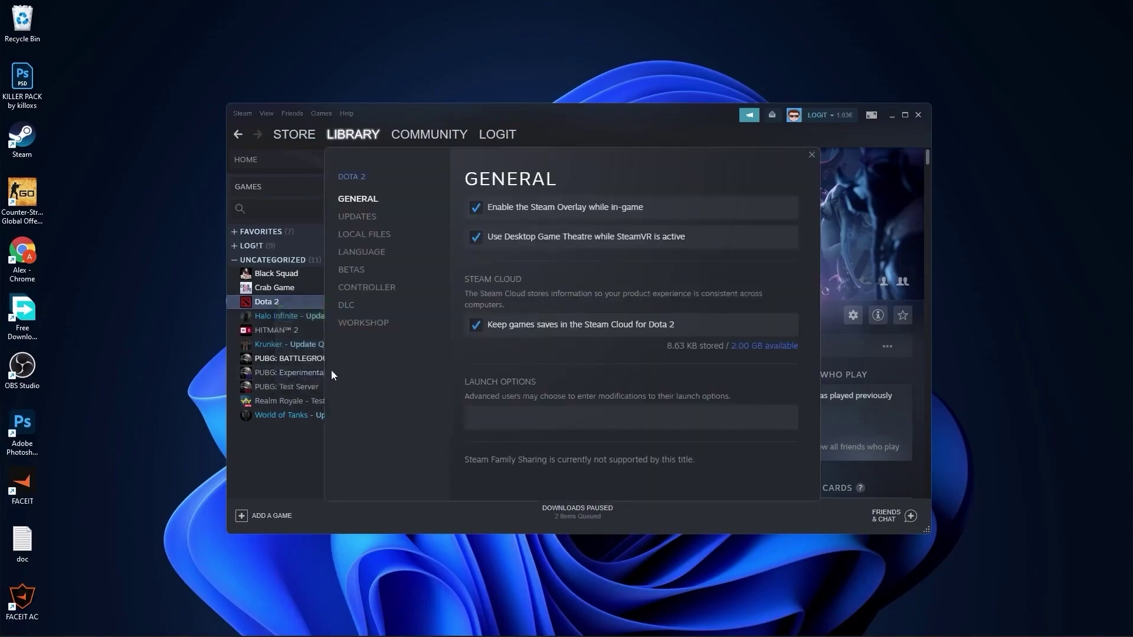
{"action": "left_click", "coordinate": [381, 236]}
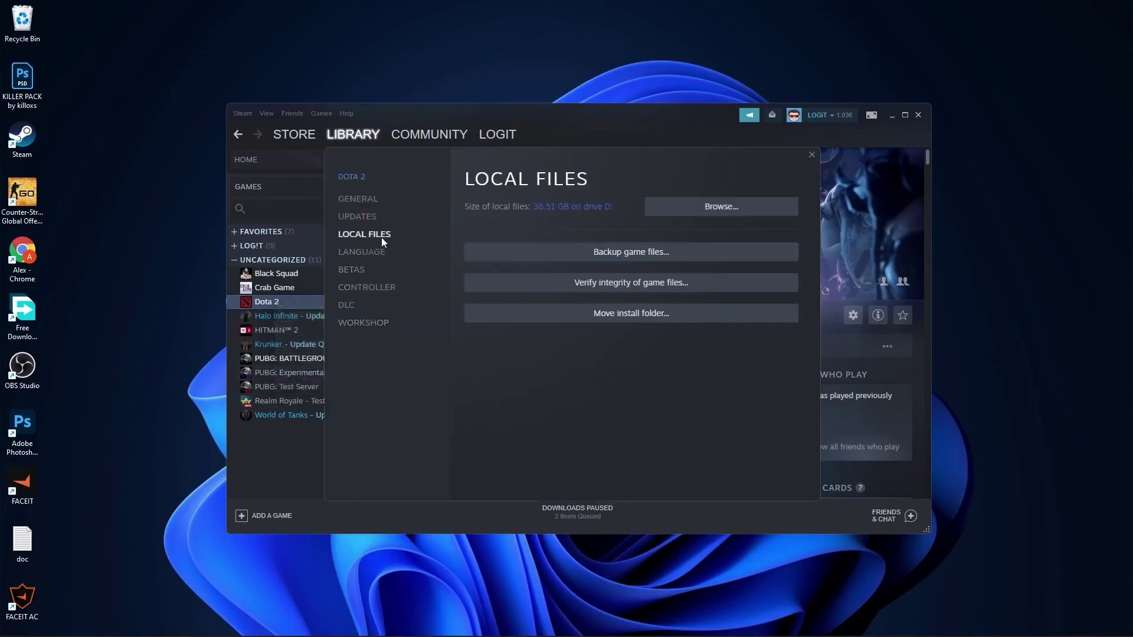
{"action": "left_click", "coordinate": [722, 208]}
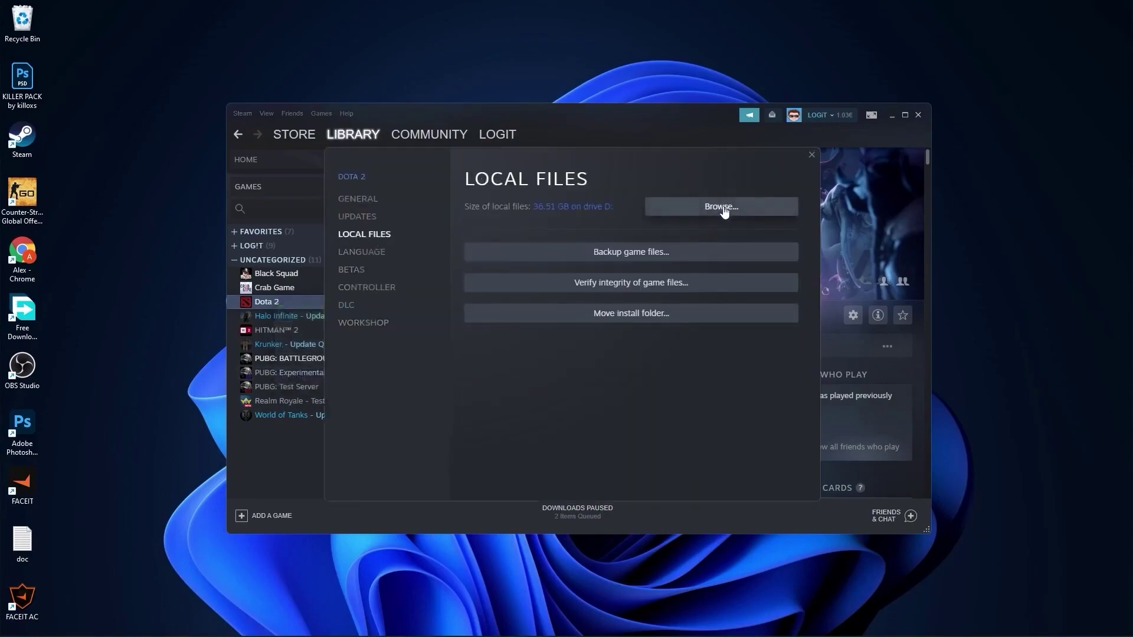
- Close Steam's properties and navigate File Explorer to game\bin\win64
{"action": "left_click", "coordinate": [812, 155]}
{"action": "left_click", "coordinate": [891, 116]}
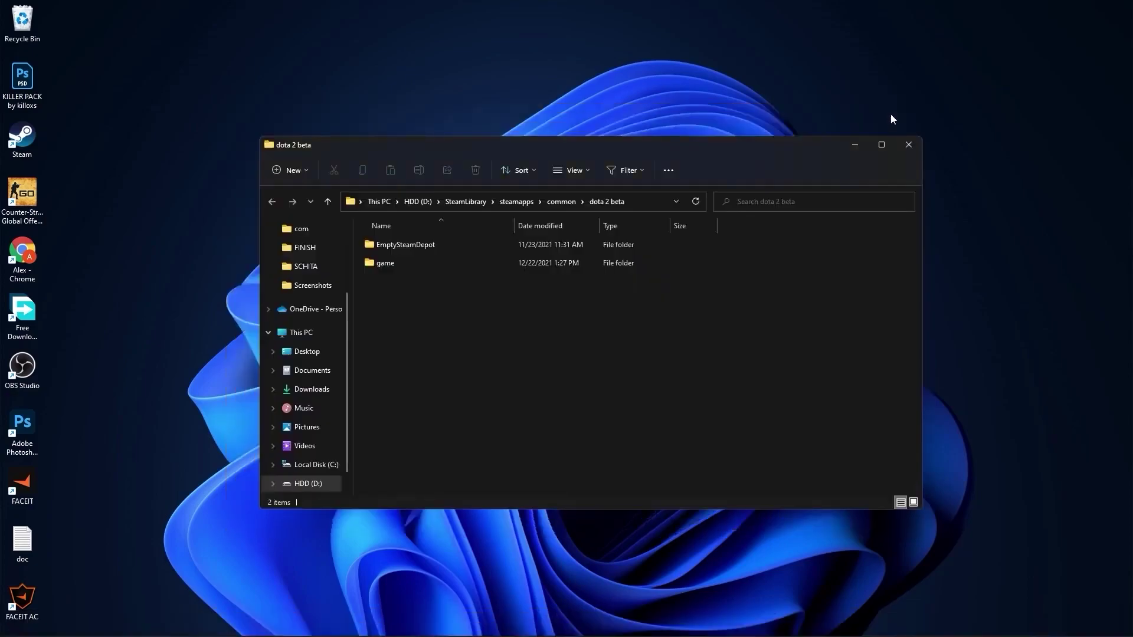
{"action": "left_click", "coordinate": [393, 267]}
{"action": "double_click", "coordinate": [395, 264]}
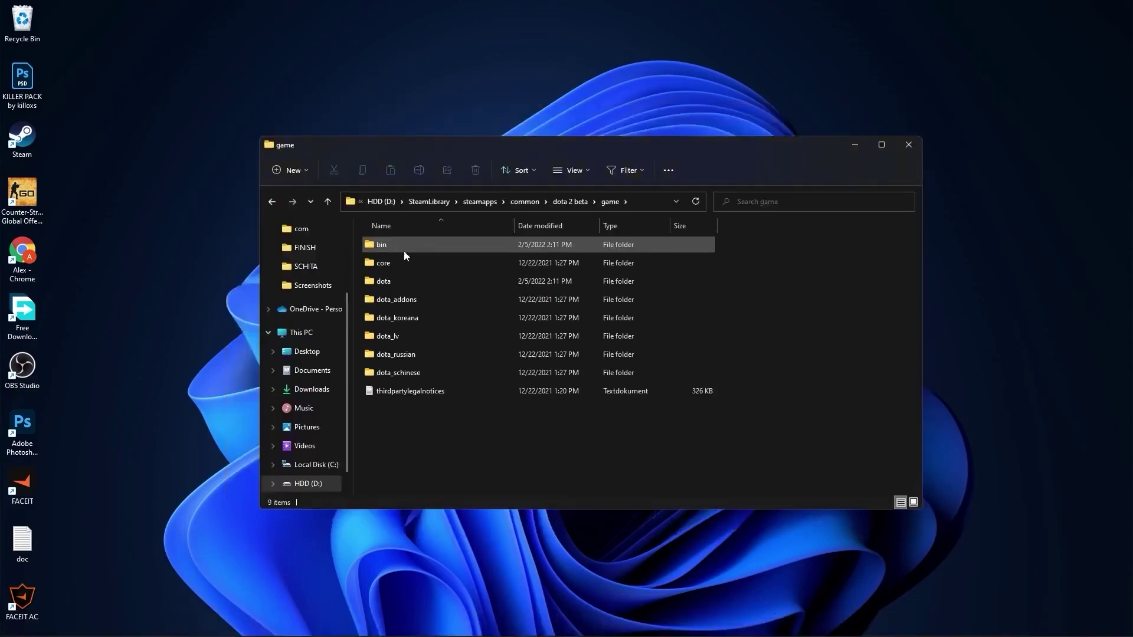
{"action": "double_click", "coordinate": [390, 245]}
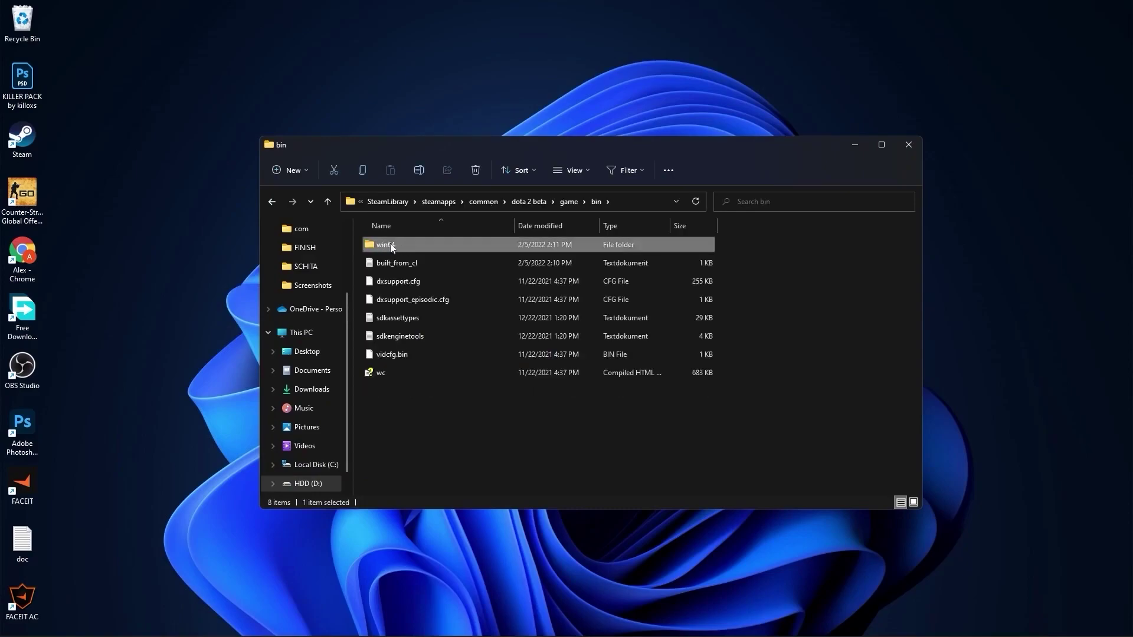
{"action": "double_click", "coordinate": [379, 246]}
{"action": "scroll", "coordinate": [414, 348], "scroll_direction": "down", "scroll_amount": 5}
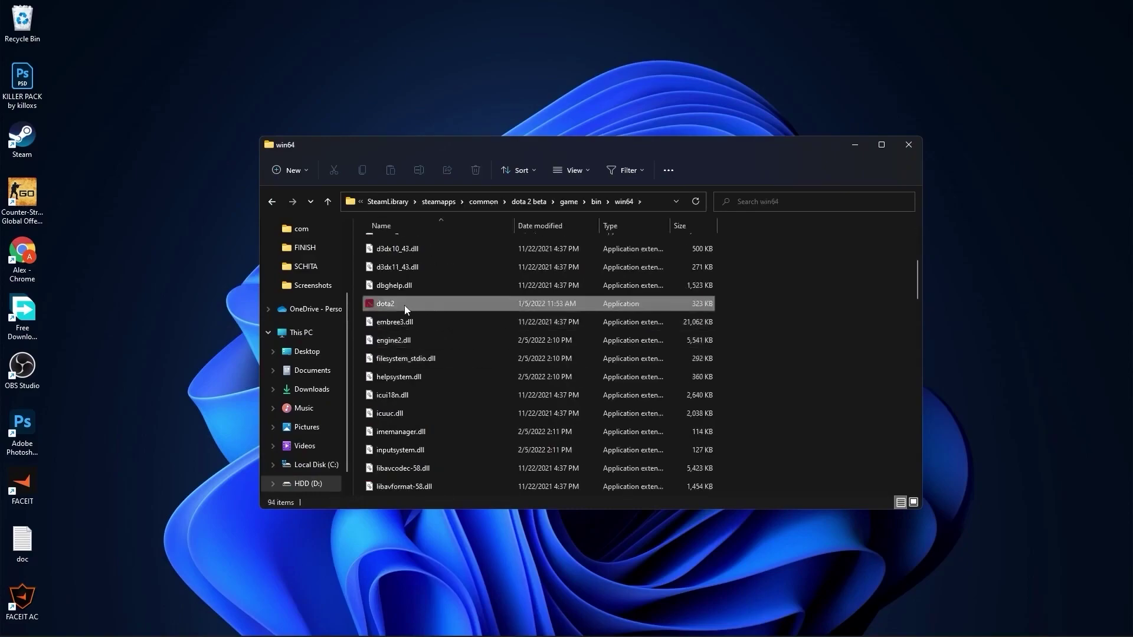
- Enable Override high DPI scaling in dota2.exe's Compatibility properties and save
{"action": "left_click", "coordinate": [402, 304]}
{"action": "right_click", "coordinate": [392, 304]}
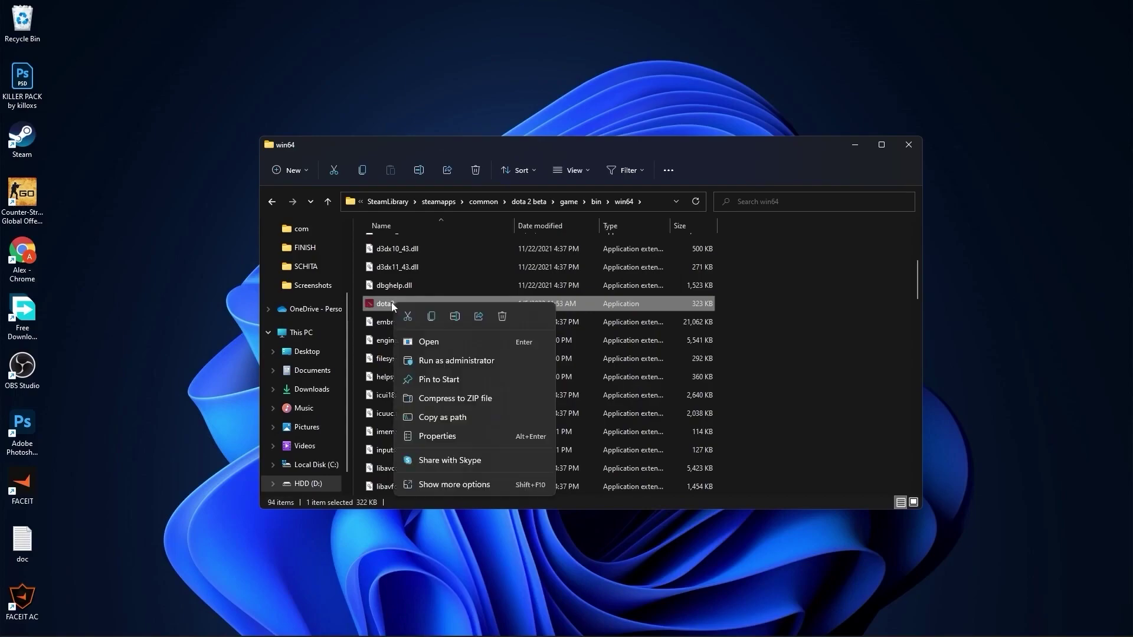
{"action": "left_click", "coordinate": [457, 482]}
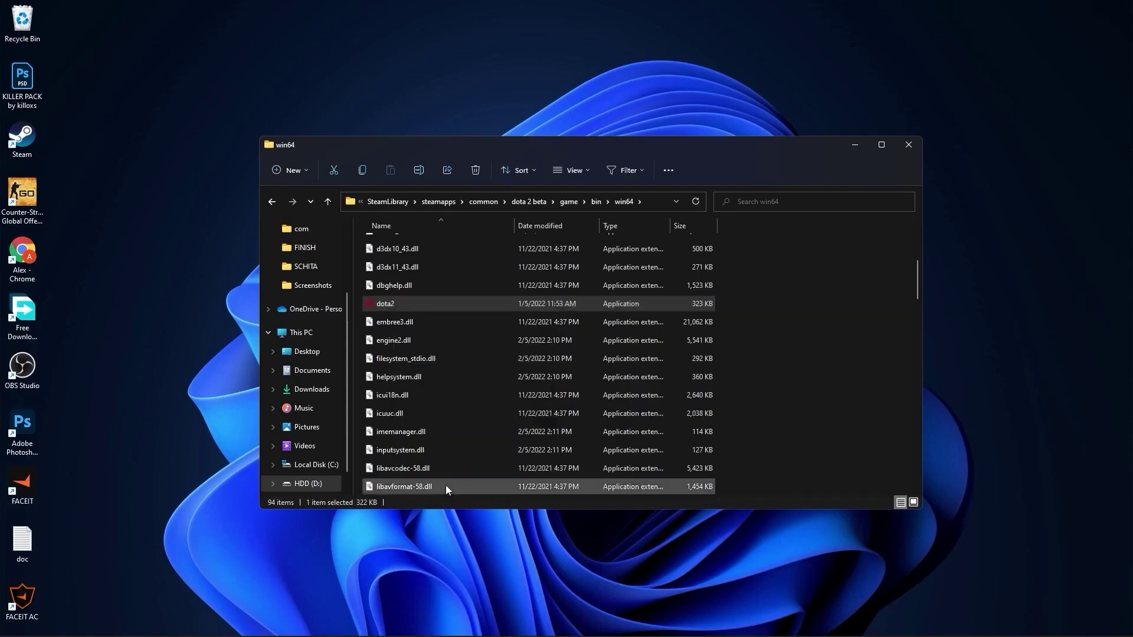
{"action": "left_click", "coordinate": [429, 576]}
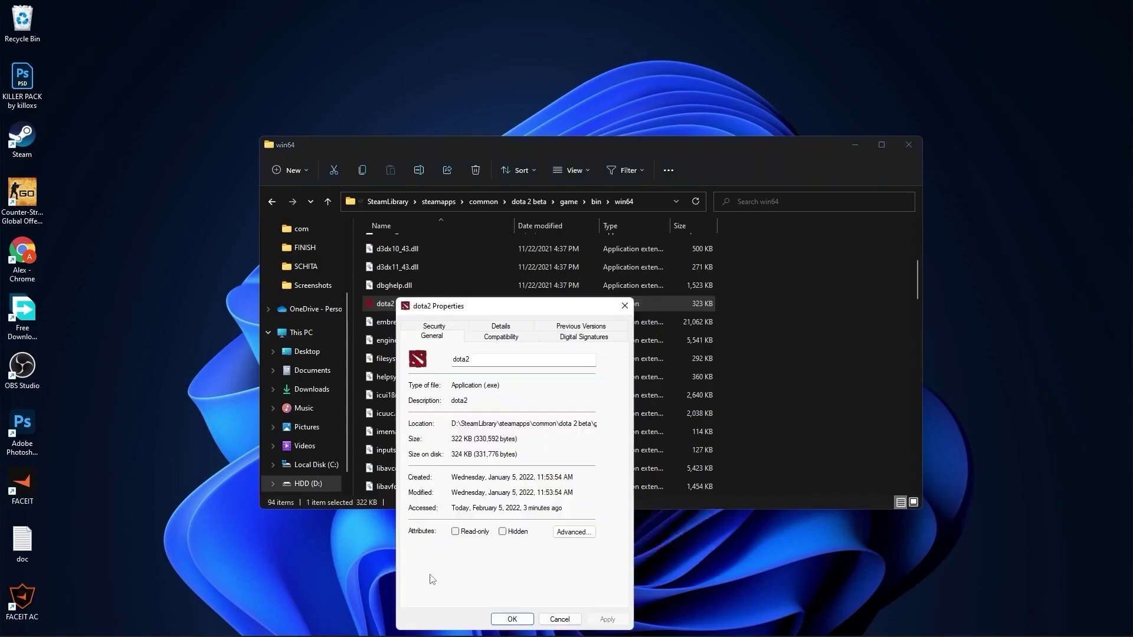
{"action": "left_click", "coordinate": [502, 337]}
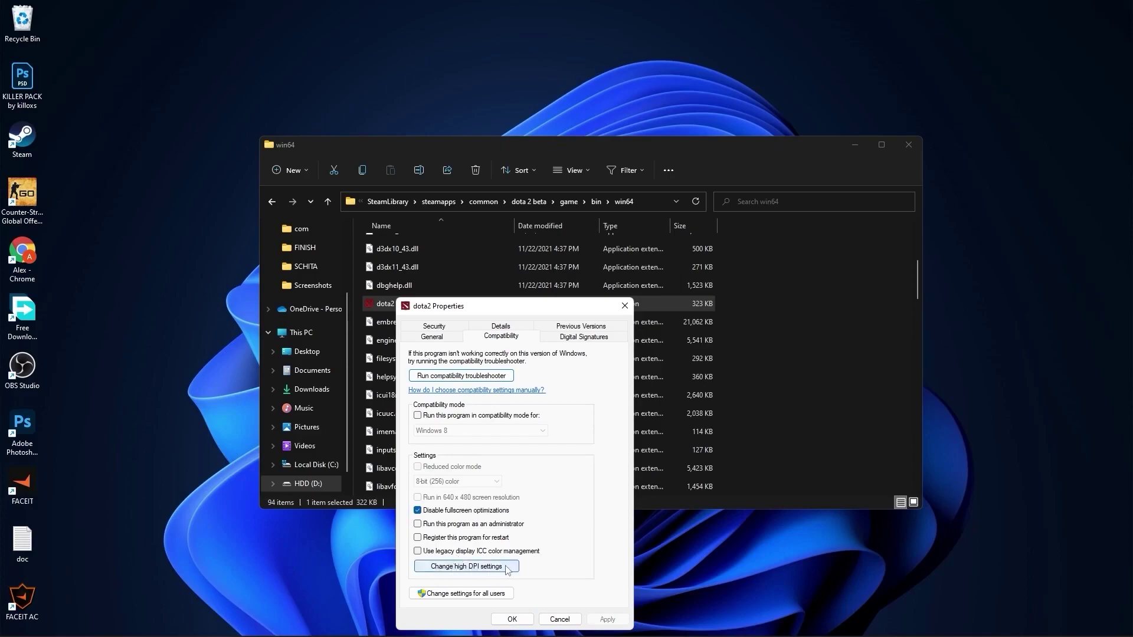
{"action": "left_click", "coordinate": [451, 568]}
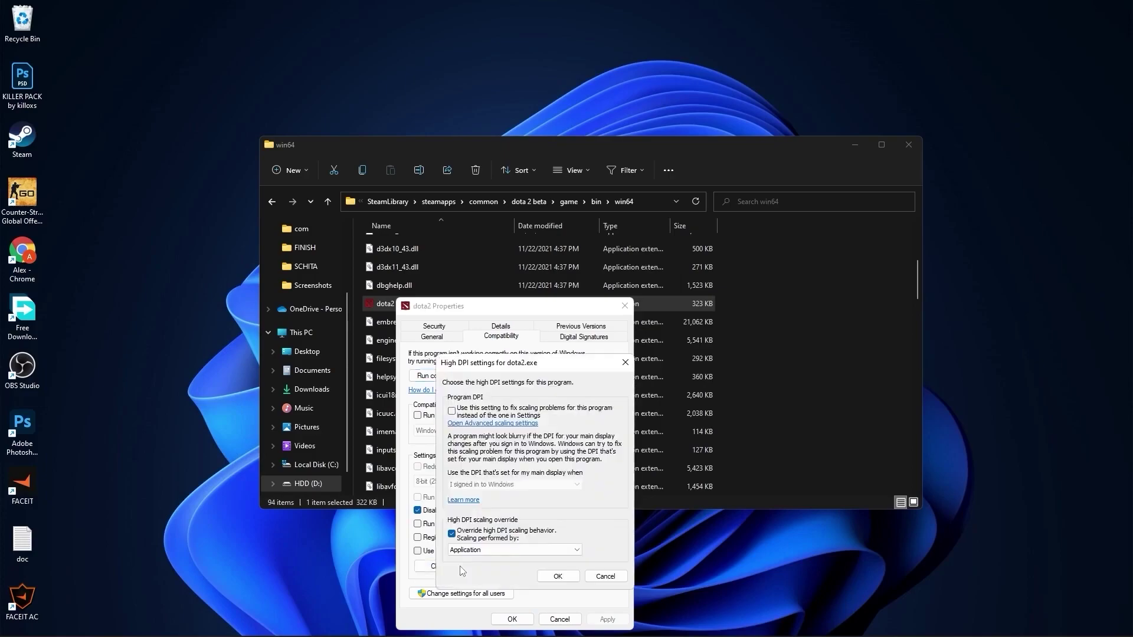
{"action": "left_click", "coordinate": [452, 532]}
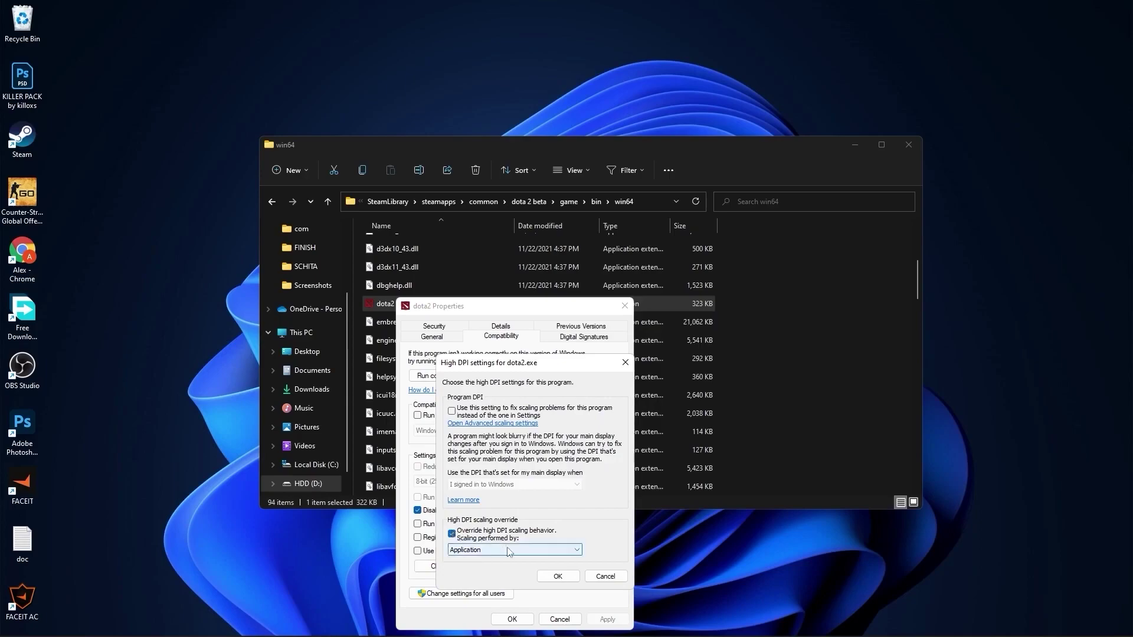
{"action": "left_click", "coordinate": [557, 577]}
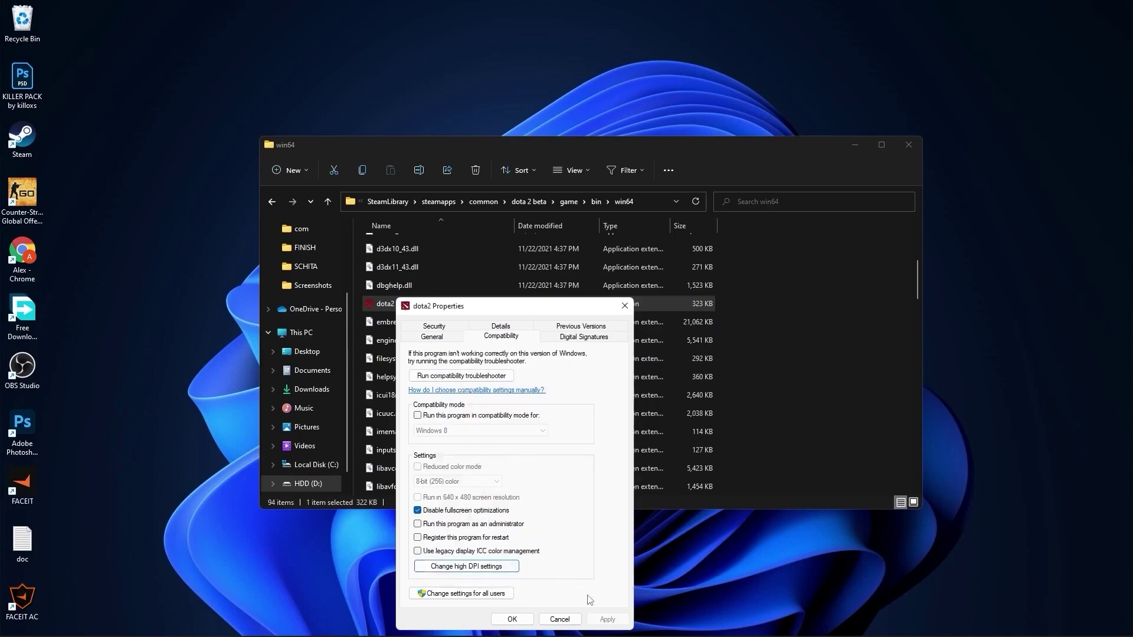
{"action": "left_click", "coordinate": [512, 619]}
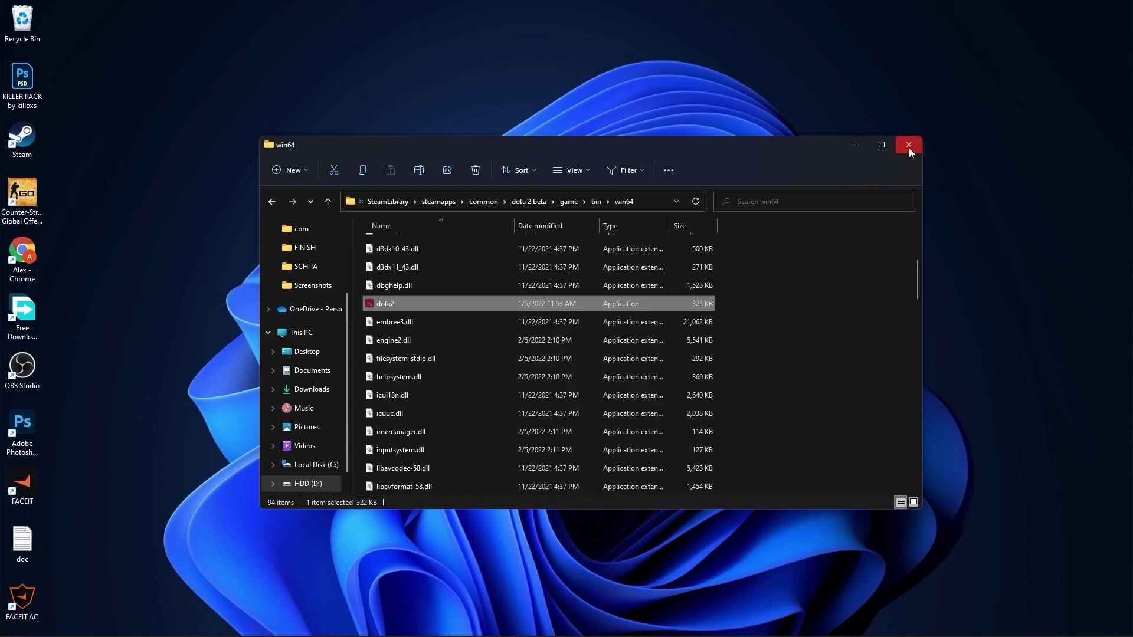
- Close File Explorer and launch Windows Settings from the Start menu
{"action": "left_click", "coordinate": [909, 147]}
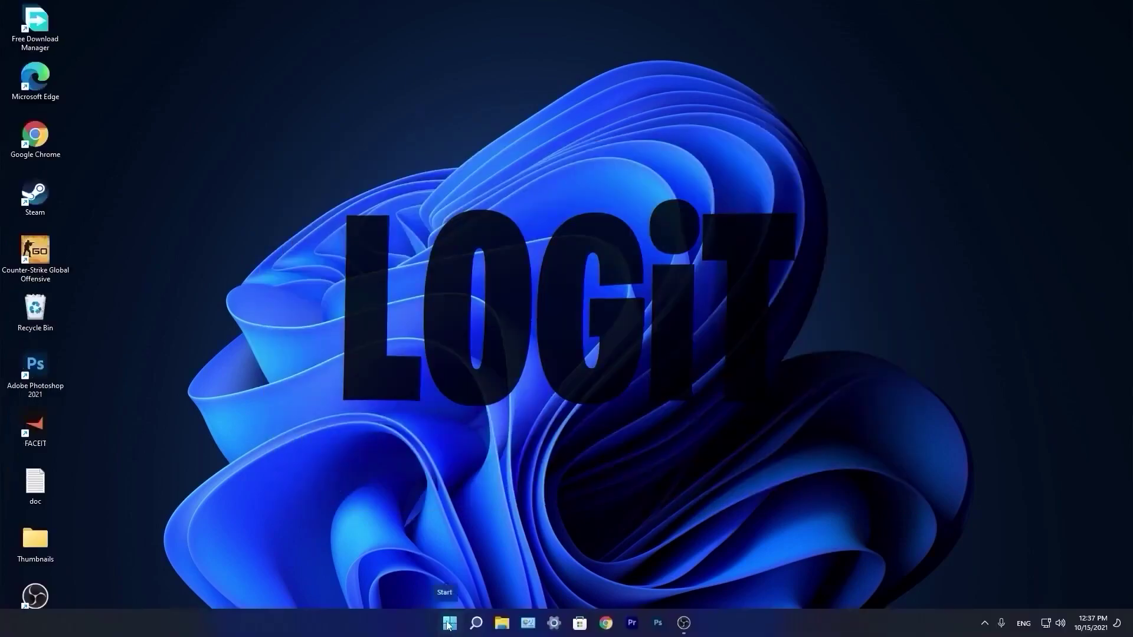
{"action": "left_click", "coordinate": [449, 625]}
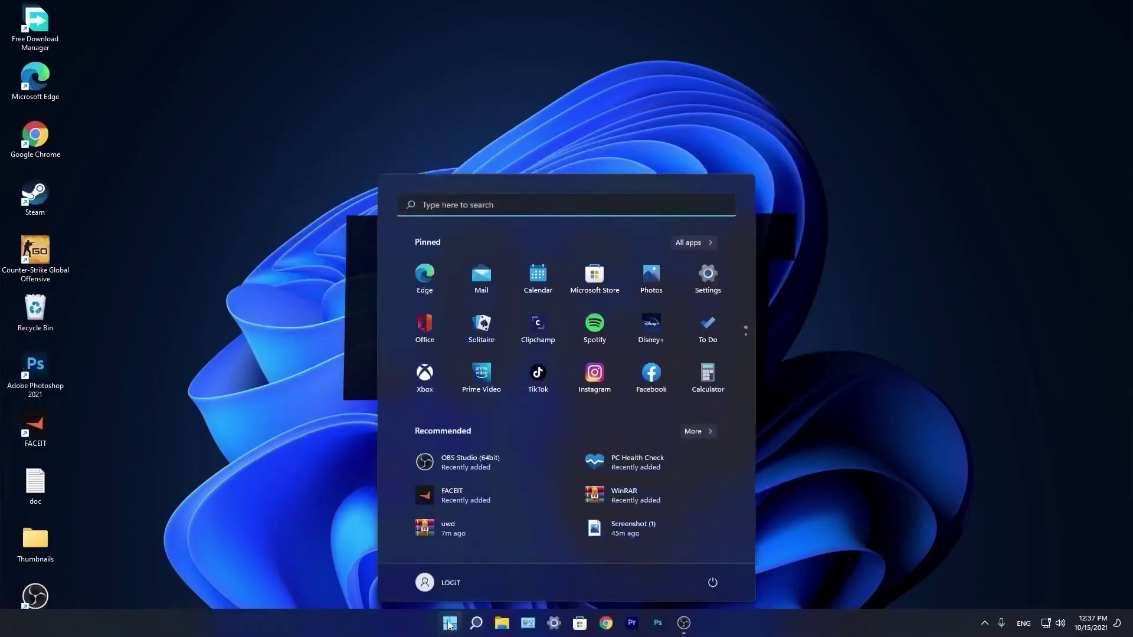
{"action": "left_click", "coordinate": [705, 270]}
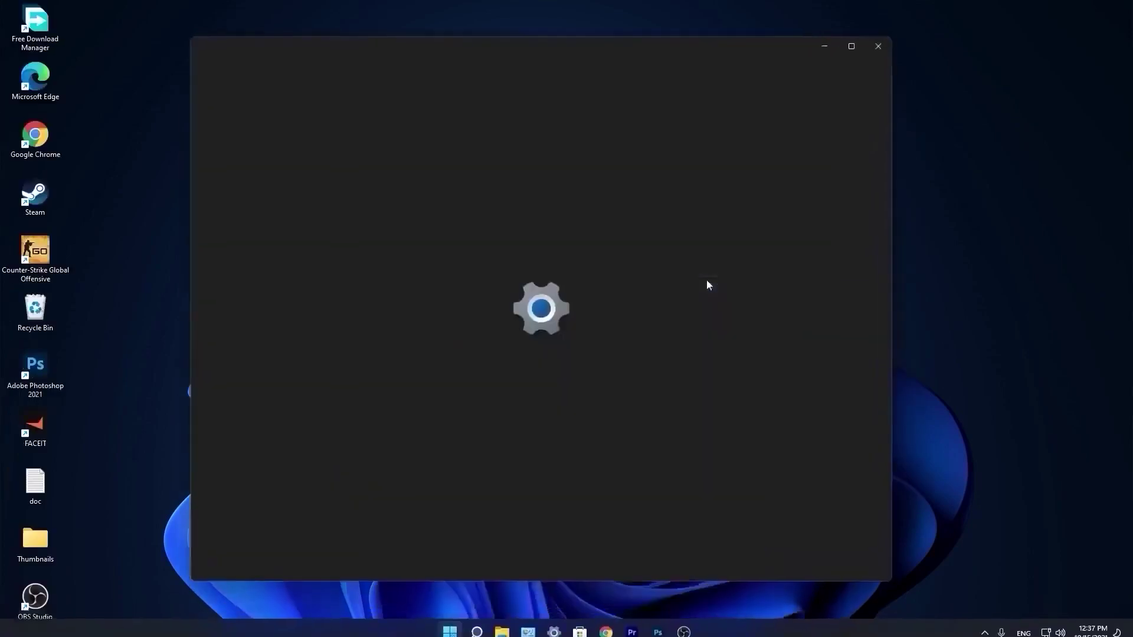
{"action": "left_click", "coordinate": [226, 399]}
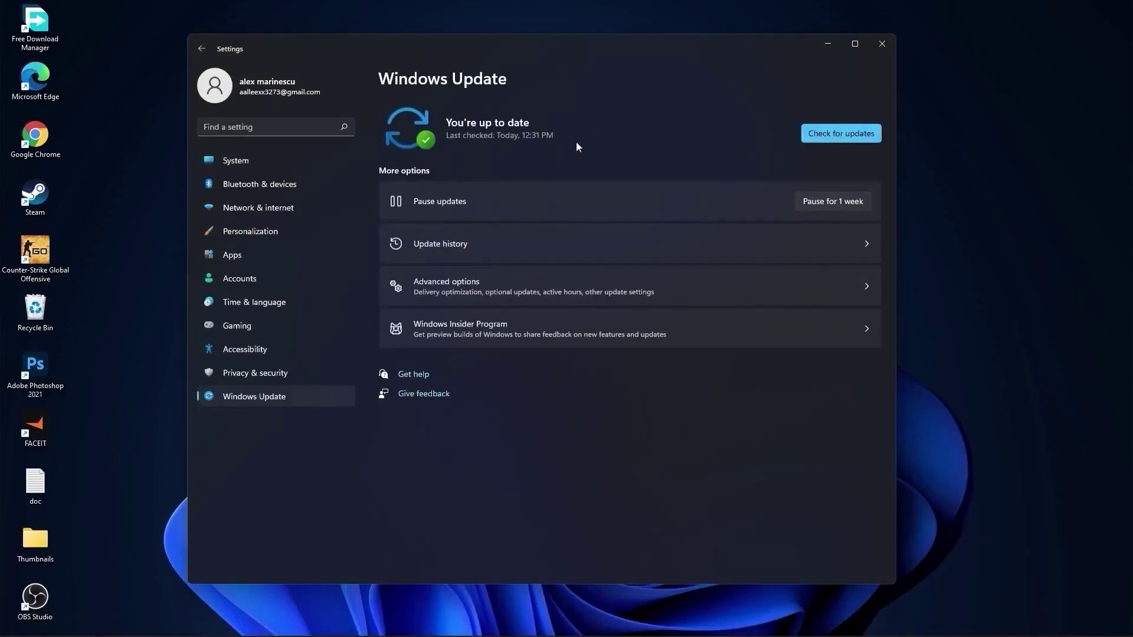
- Keep the monitor's refresh rate at 74.97 Hz in Advanced display settings
{"action": "left_click", "coordinate": [260, 159]}
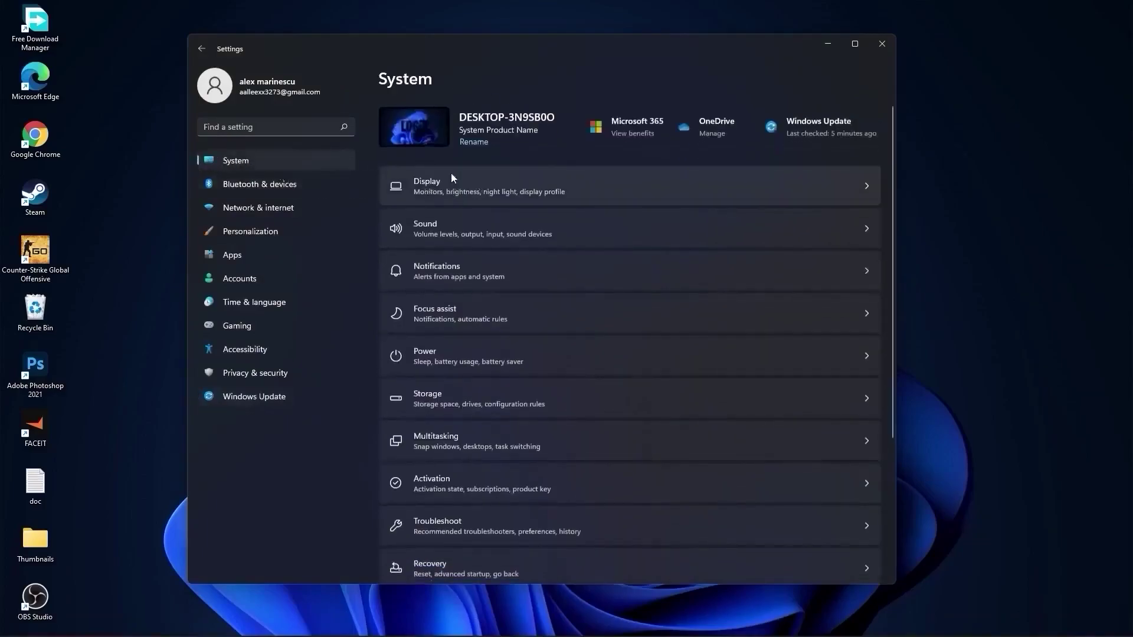
{"action": "left_click", "coordinate": [444, 182]}
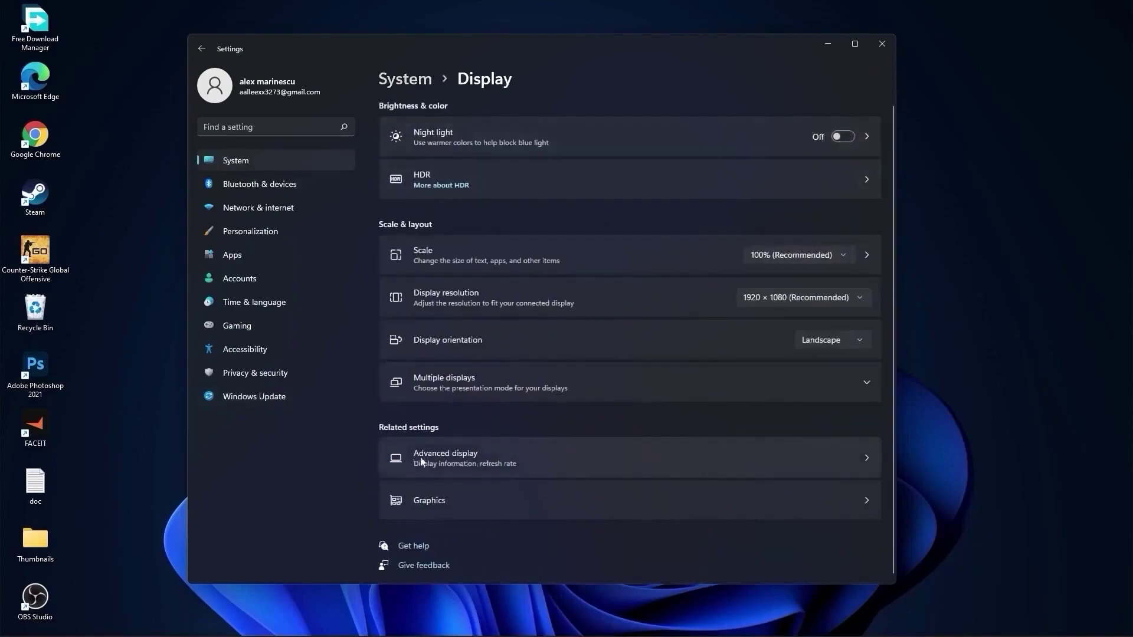
{"action": "left_click", "coordinate": [448, 458]}
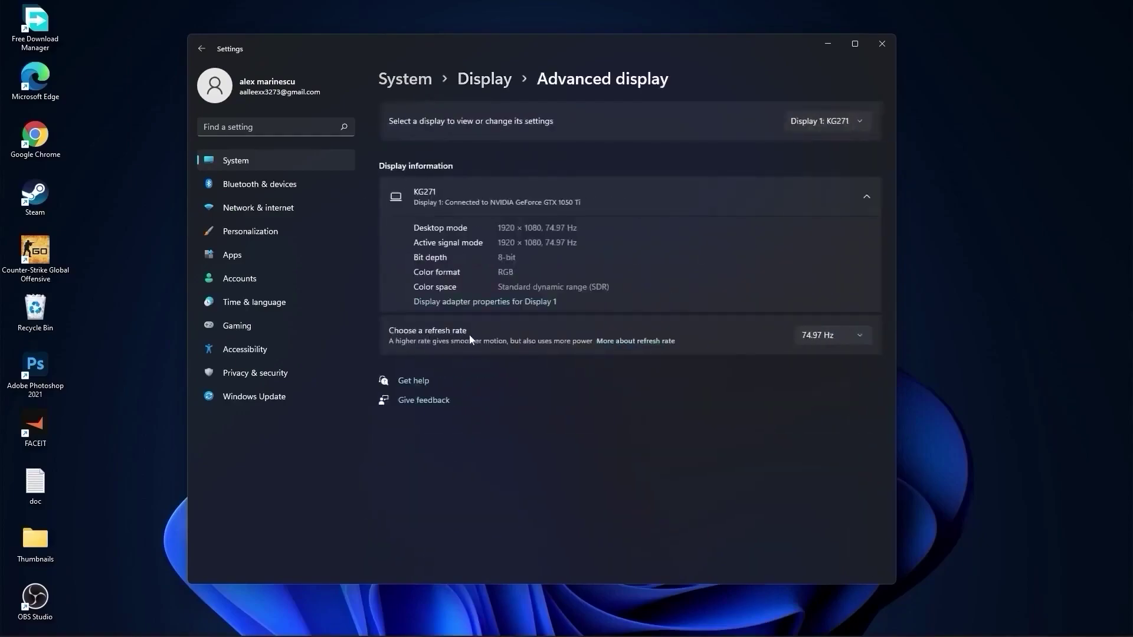
{"action": "left_click", "coordinate": [834, 334]}
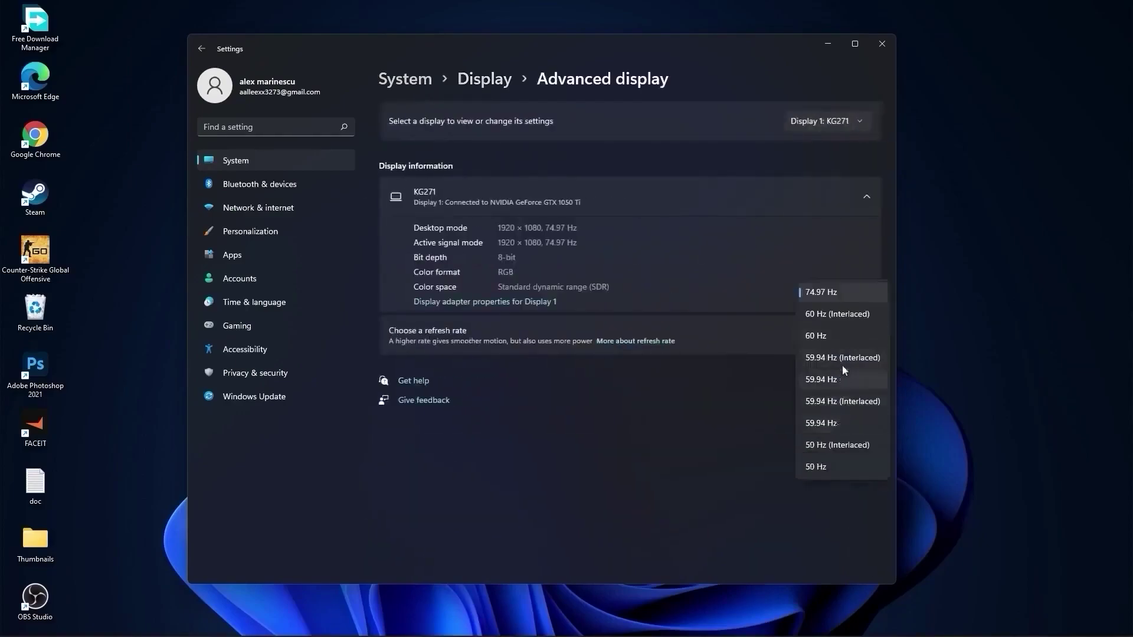
{"action": "left_click", "coordinate": [818, 294]}
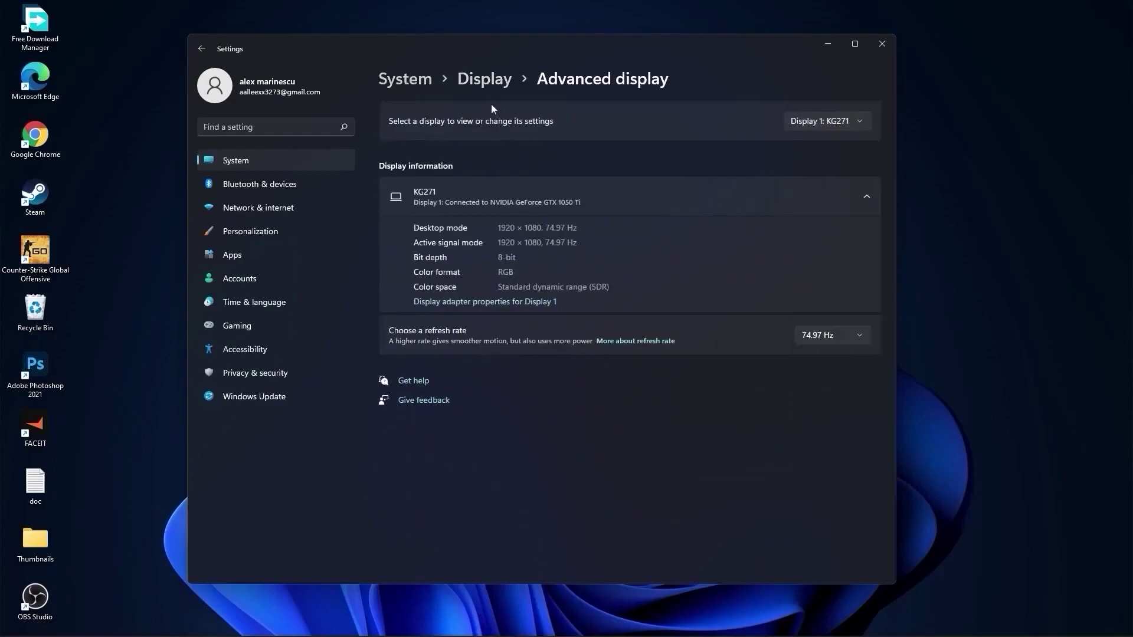
- Confirm notifications and Focus assist are both turned off
{"action": "left_click", "coordinate": [399, 84]}
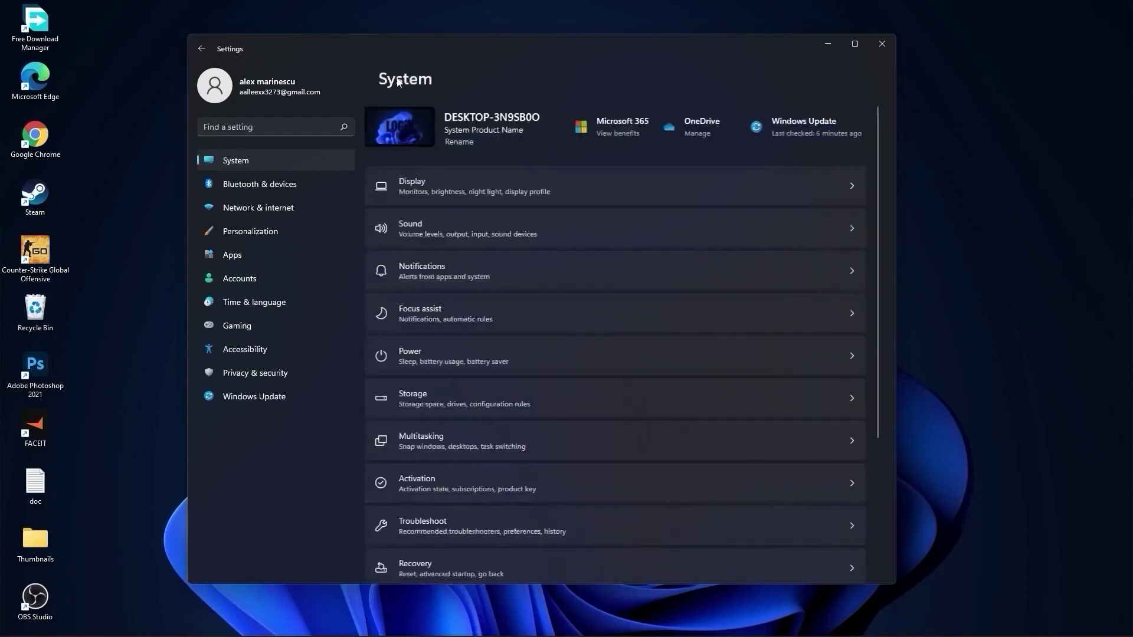
{"action": "left_click", "coordinate": [441, 272]}
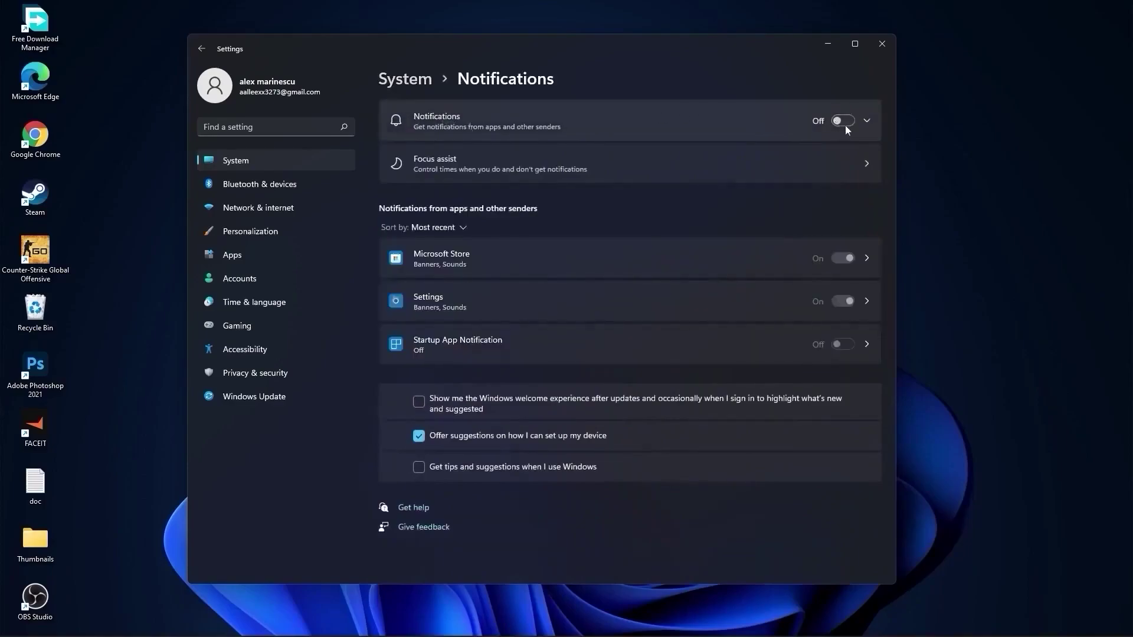
{"action": "left_click", "coordinate": [407, 83]}
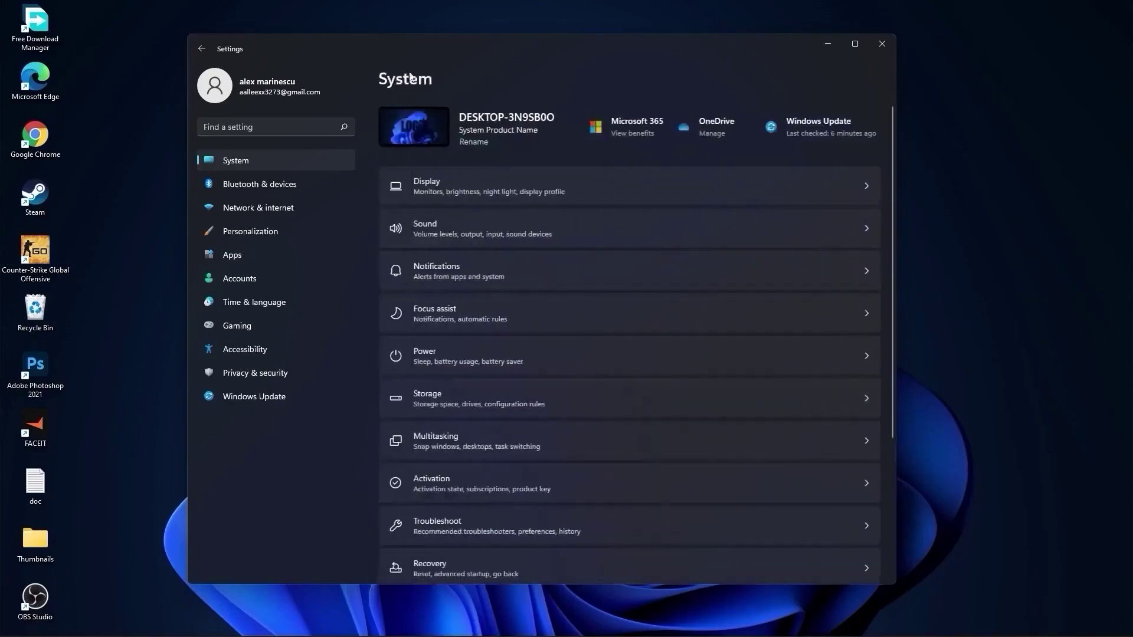
{"action": "left_click", "coordinate": [431, 309]}
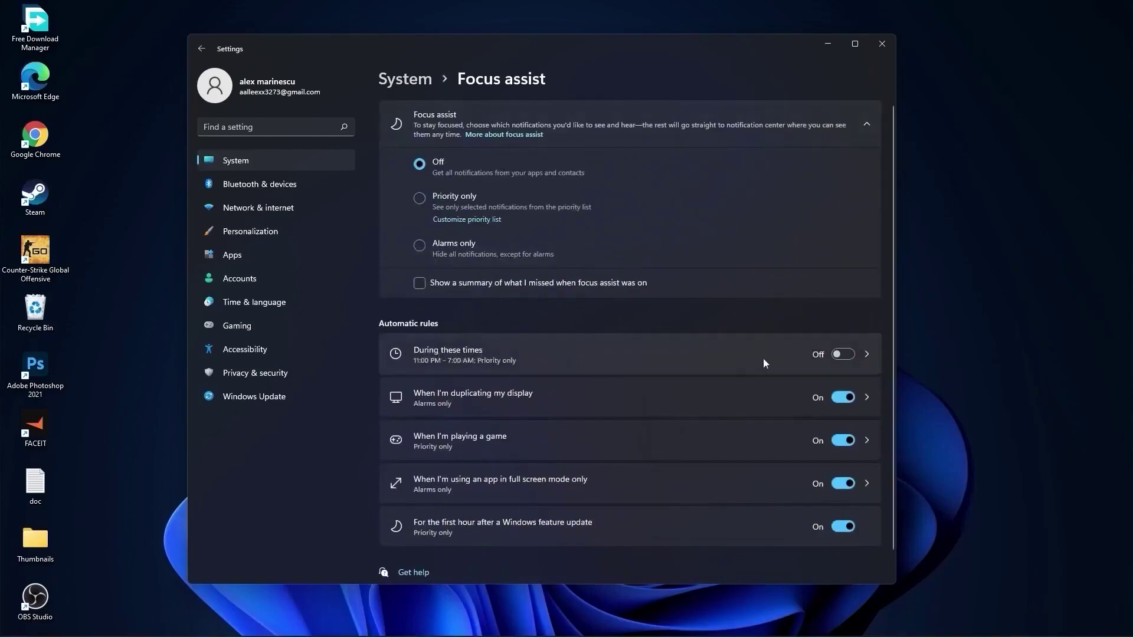
{"action": "left_click", "coordinate": [413, 81]}
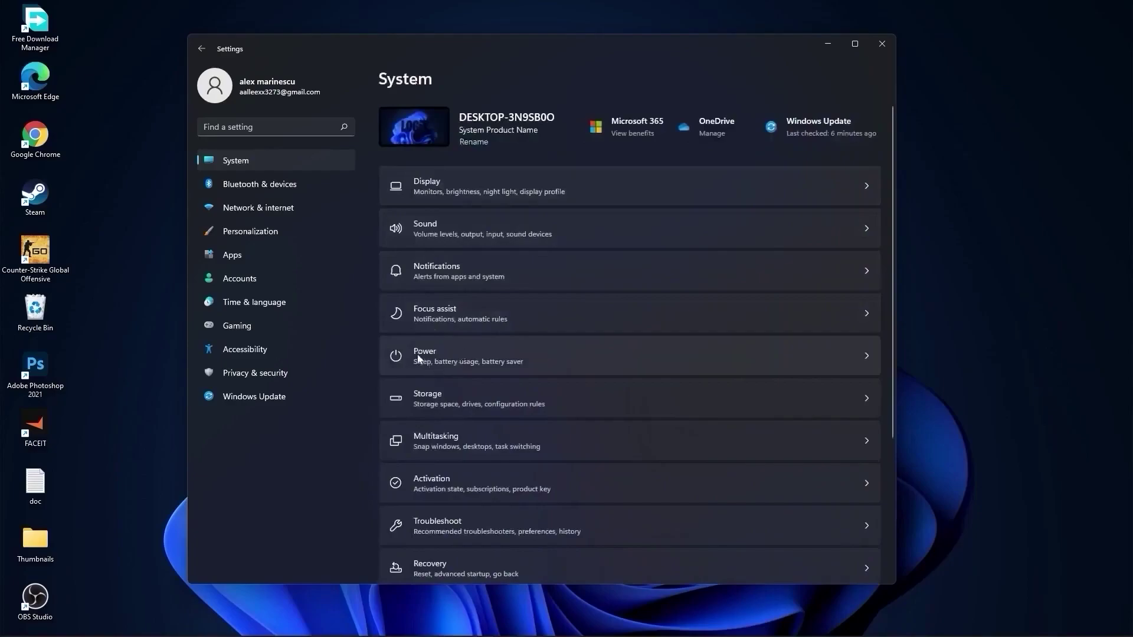
- Set the power mode to Best performance
{"action": "left_click", "coordinate": [438, 359]}
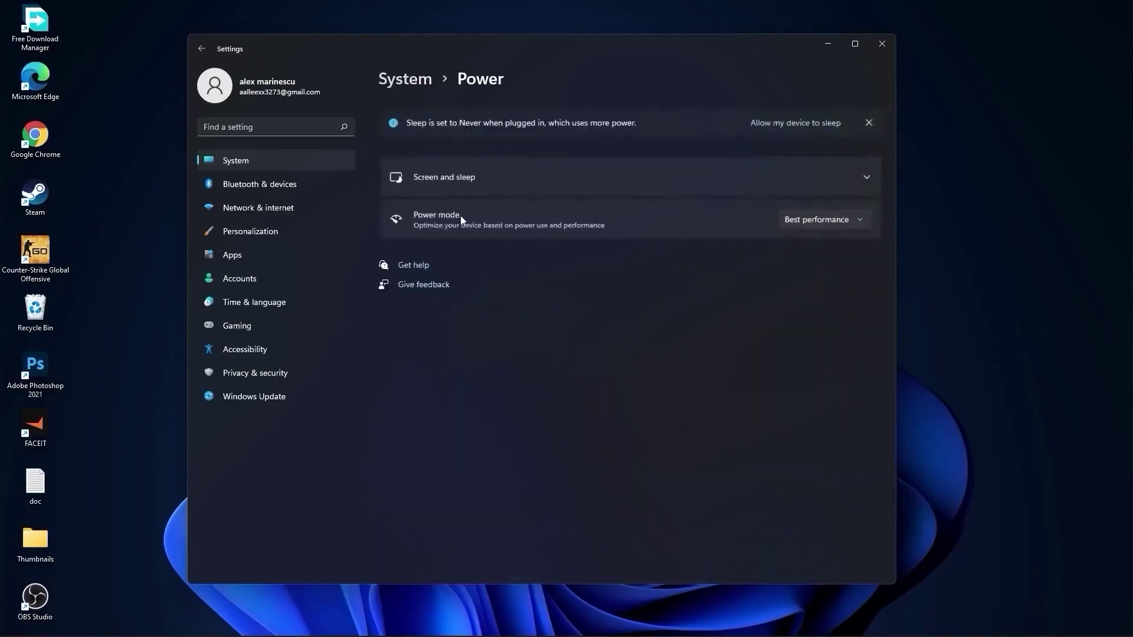
{"action": "left_click", "coordinate": [824, 219]}
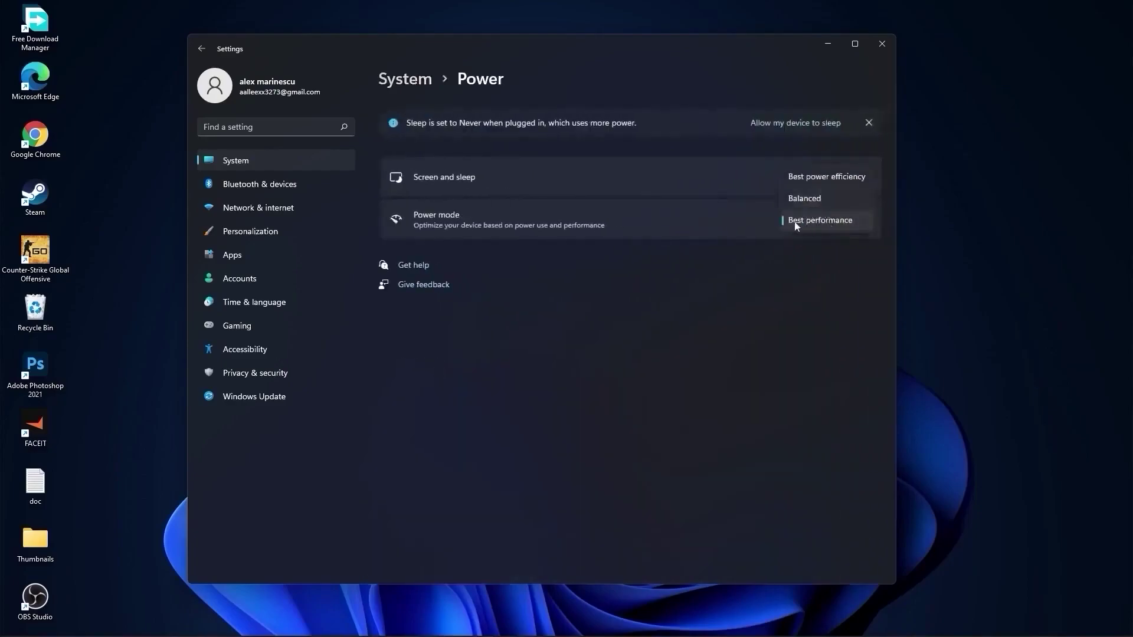
{"action": "left_click", "coordinate": [806, 222]}
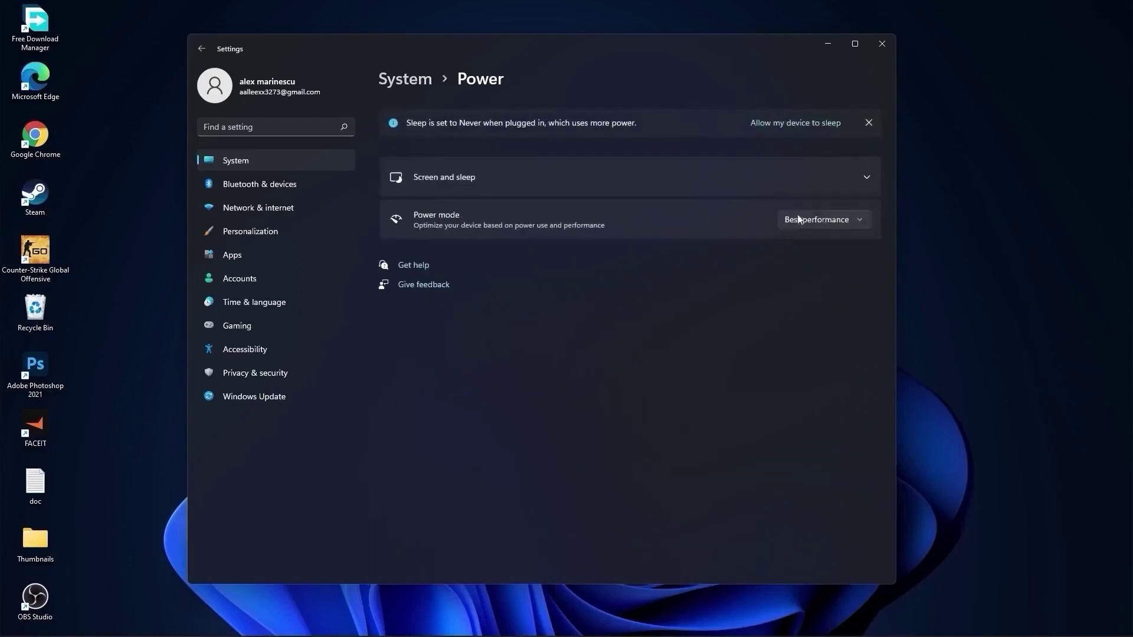
- Clean up Downloads and Previous Windows installation(s), 45.3 GB, via Storage cleanup recommendations
{"action": "left_click", "coordinate": [405, 79]}
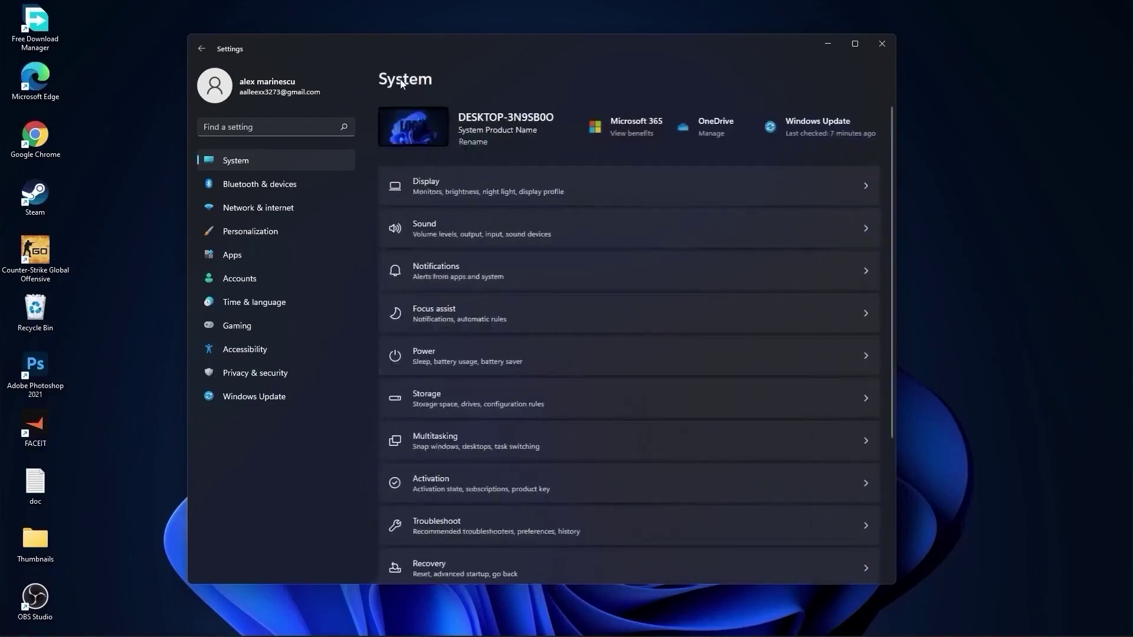
{"action": "left_click", "coordinate": [437, 397]}
{"action": "scroll", "coordinate": [427, 405], "scroll_direction": "down", "scroll_amount": 3}
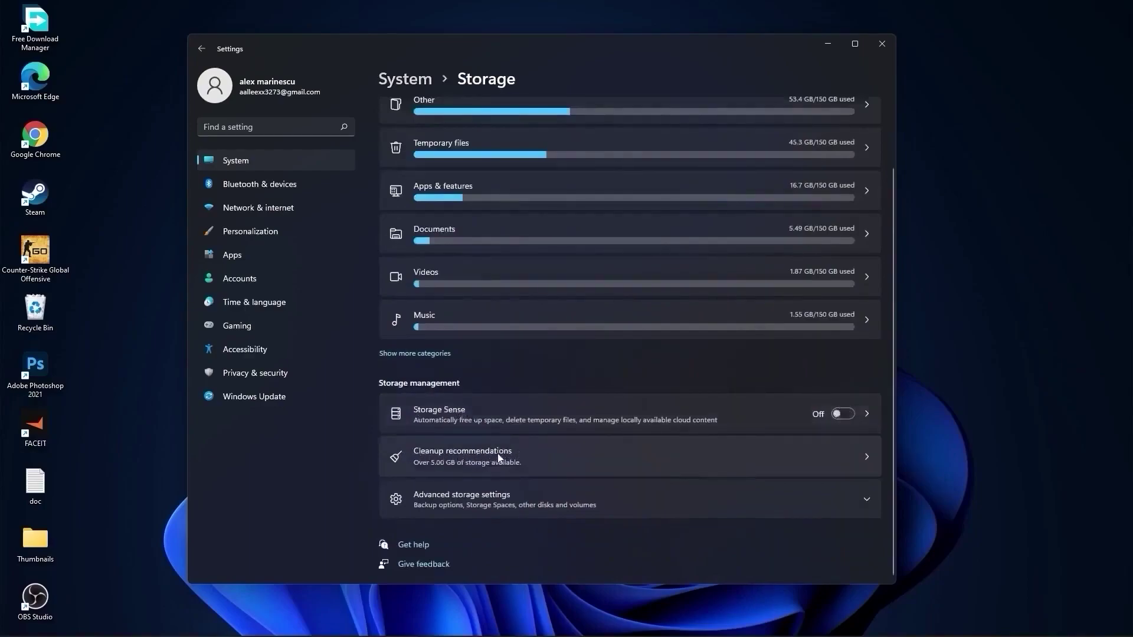
{"action": "left_click", "coordinate": [461, 452]}
{"action": "left_click", "coordinate": [422, 168]}
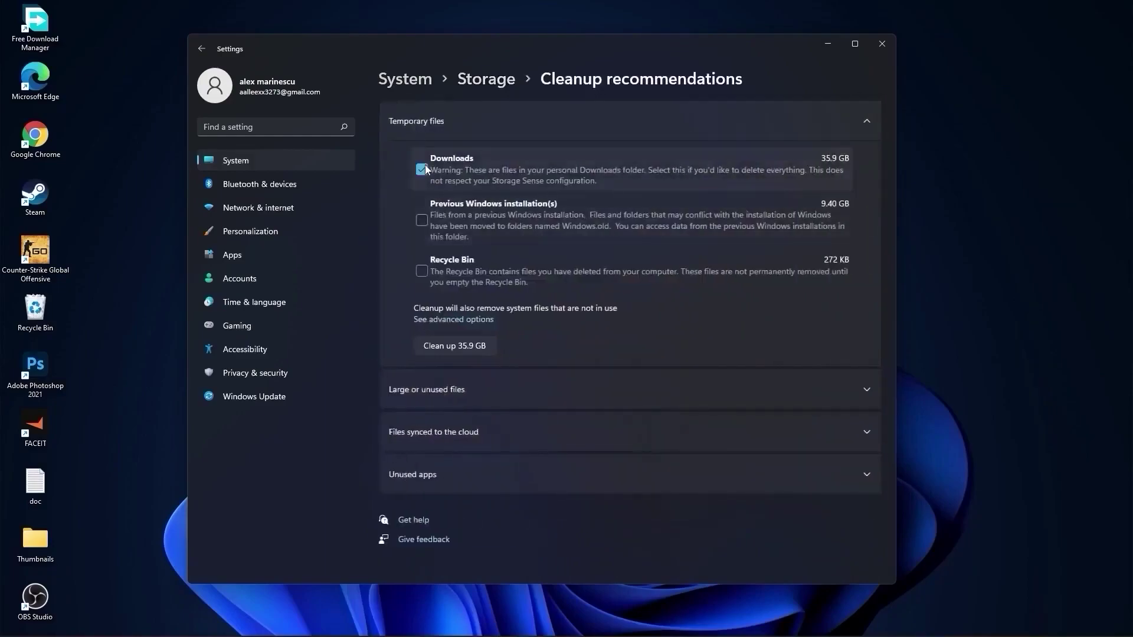
{"action": "left_click", "coordinate": [422, 220]}
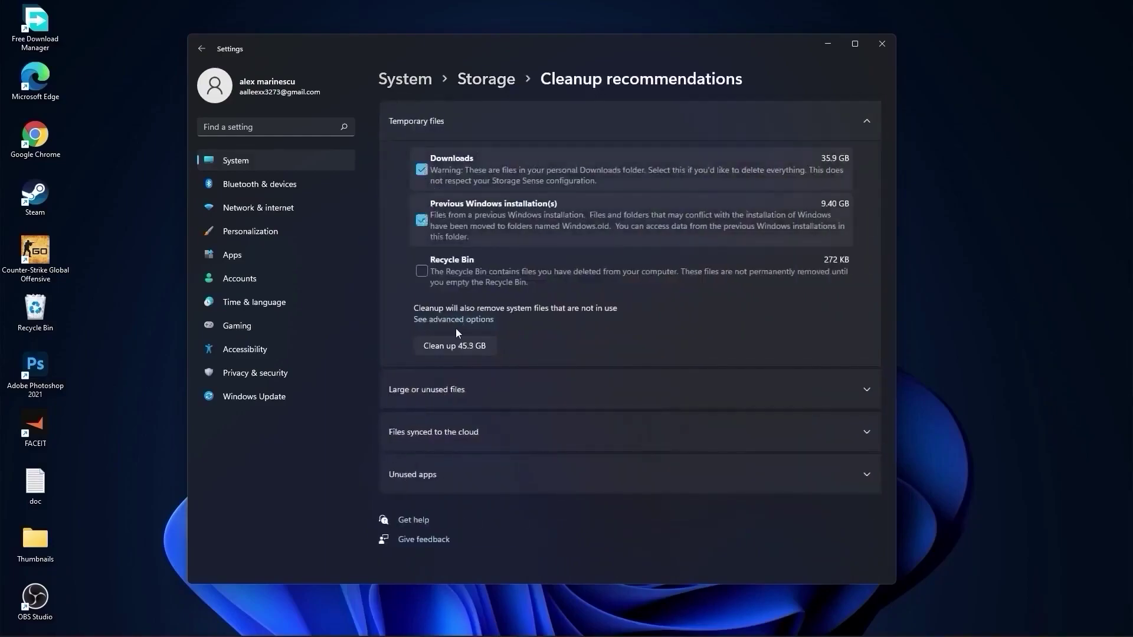
{"action": "left_click", "coordinate": [450, 345]}
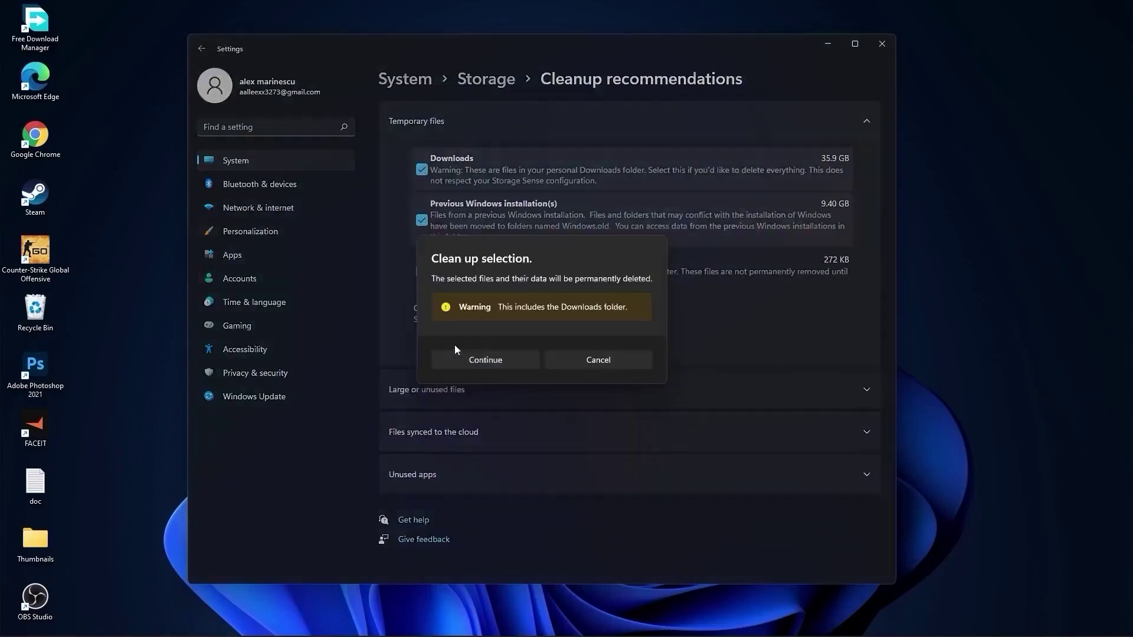
{"action": "left_click", "coordinate": [496, 361]}
{"action": "left_click", "coordinate": [404, 86]}
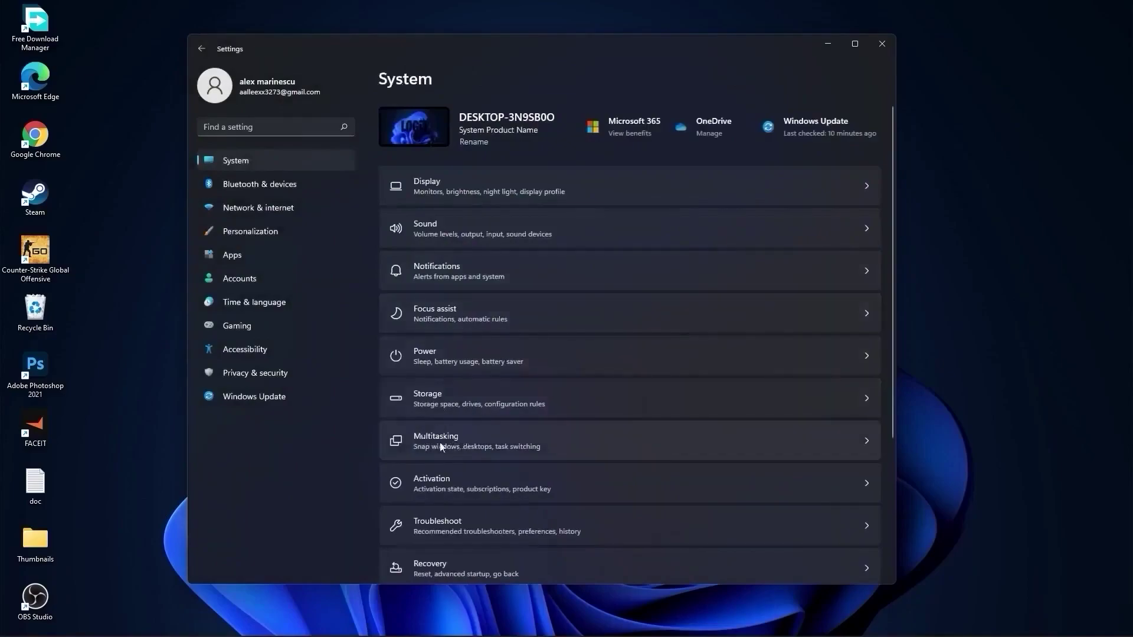
- Check the Multitasking, Remote Desktop and Clipboard pages, each showing its setting Off
{"action": "left_click", "coordinate": [424, 436]}
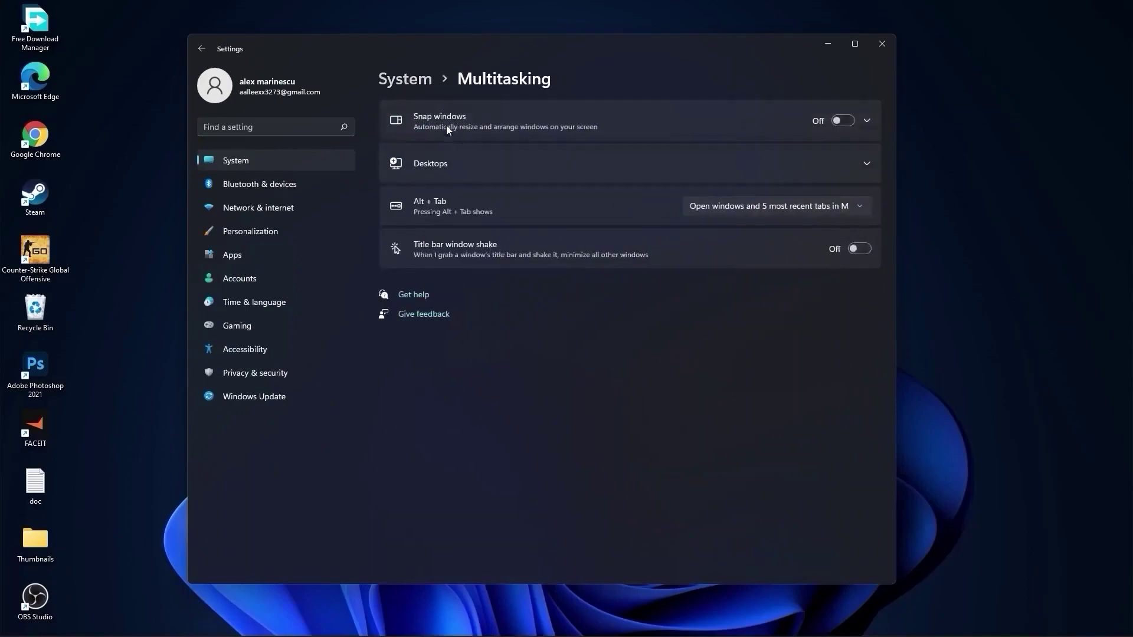
{"action": "left_click", "coordinate": [408, 87]}
{"action": "scroll", "coordinate": [611, 397], "scroll_direction": "down", "scroll_amount": 5}
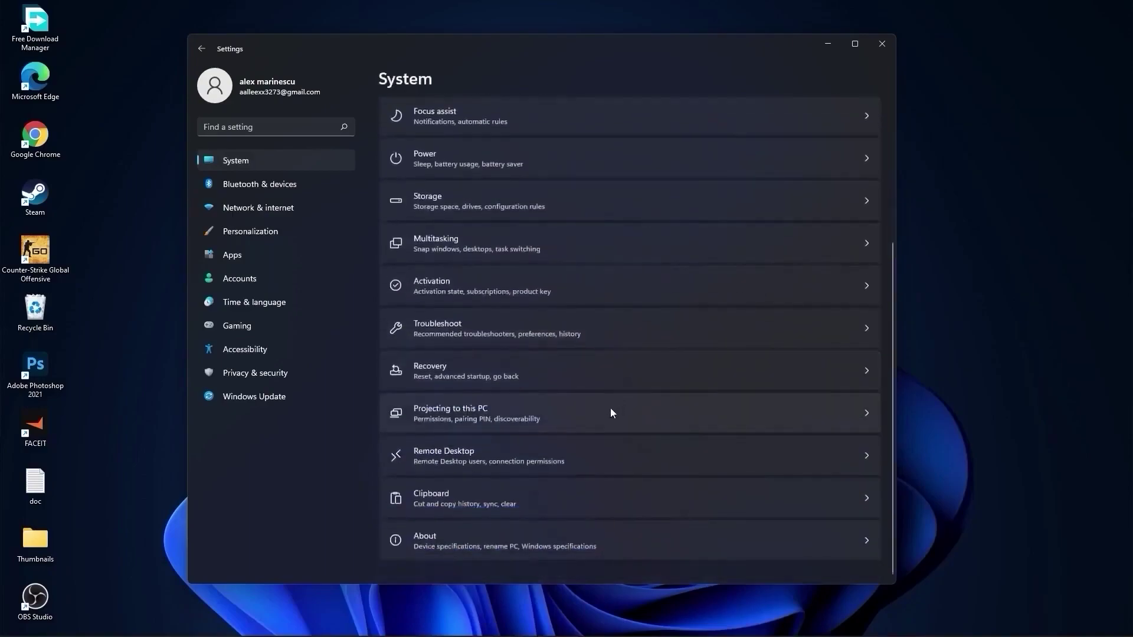
{"action": "left_click", "coordinate": [452, 455]}
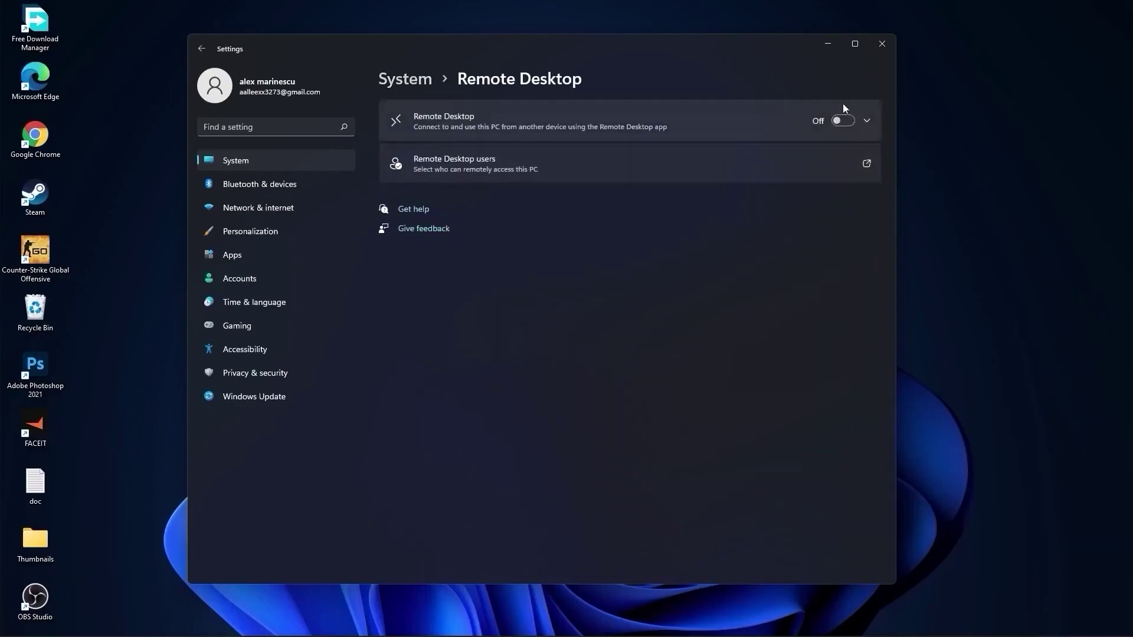
{"action": "left_click", "coordinate": [413, 80]}
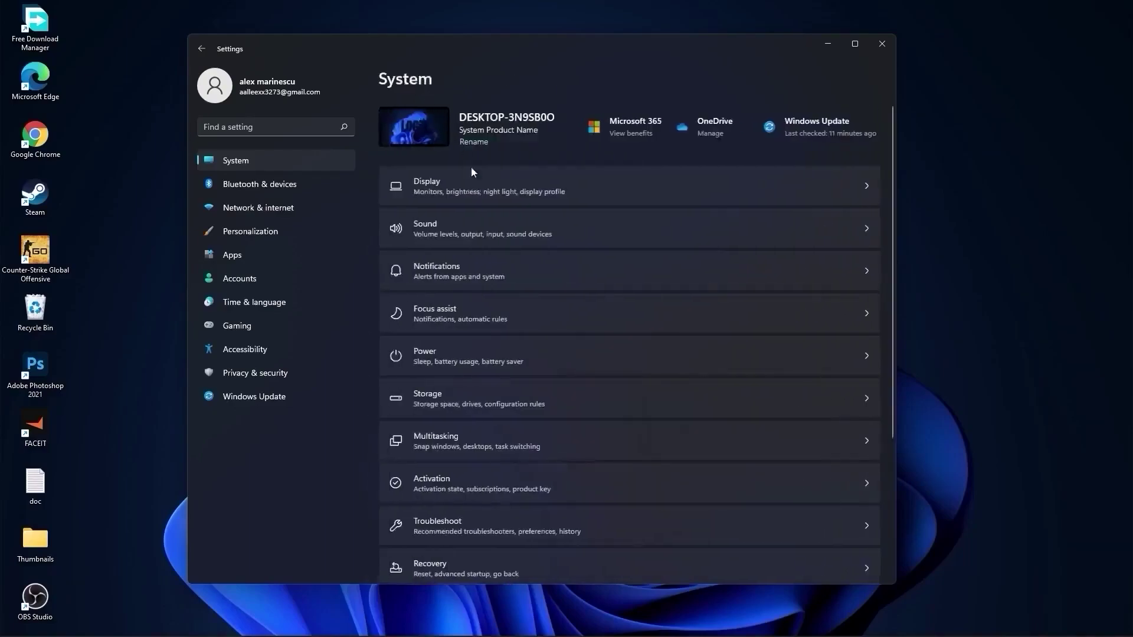
{"action": "scroll", "coordinate": [621, 416], "scroll_direction": "down", "scroll_amount": 4}
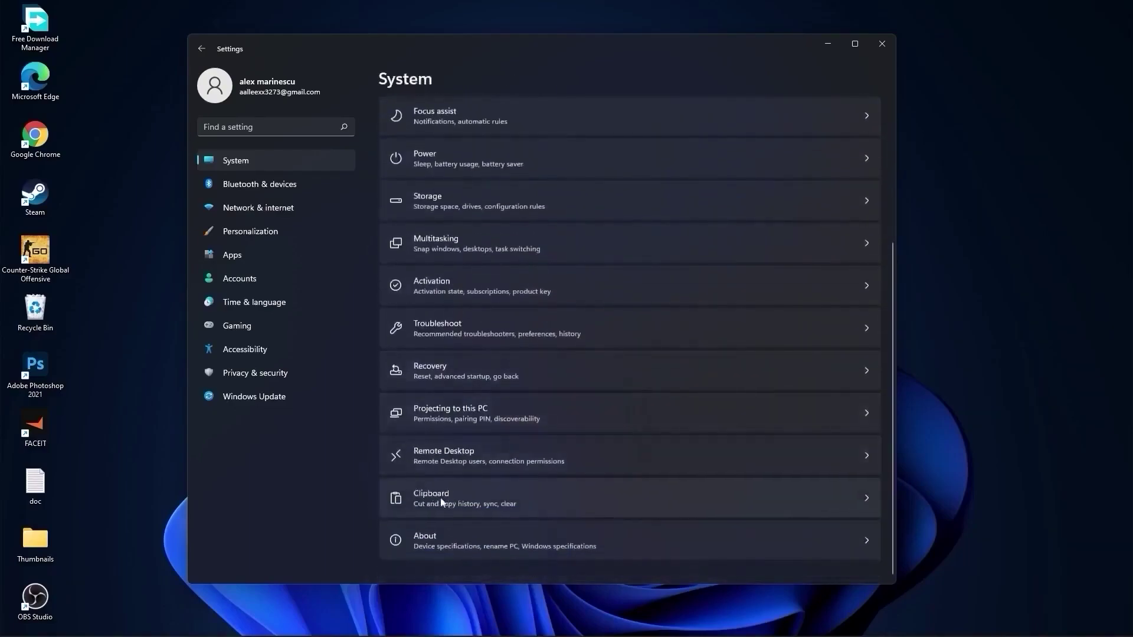
{"action": "left_click", "coordinate": [442, 501]}
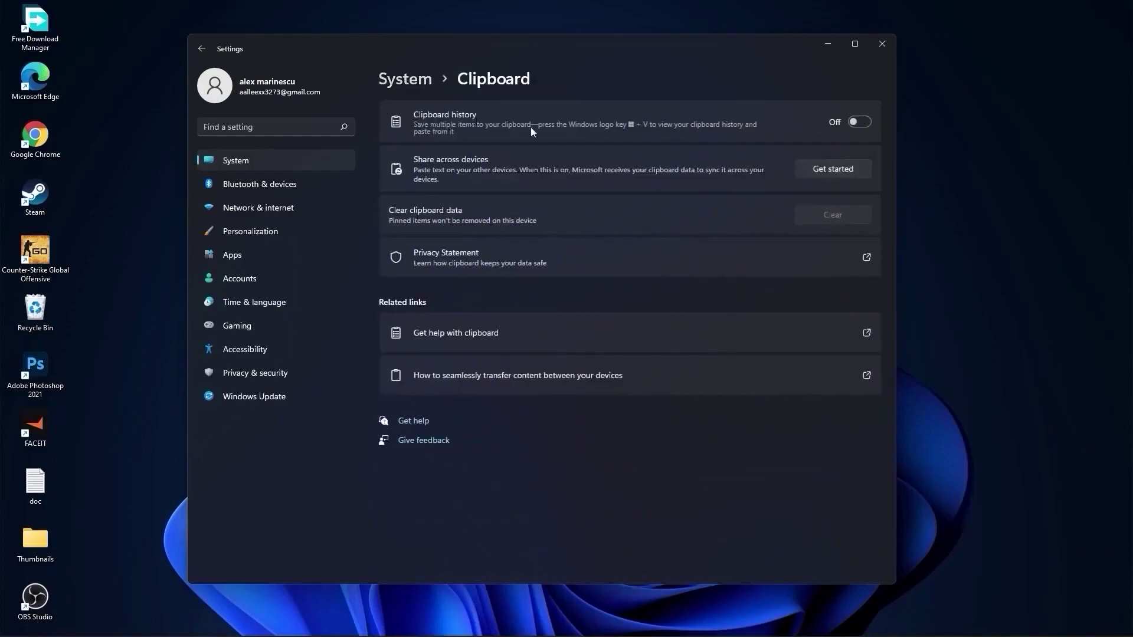
- Review the desktop background type choices, leaving the background as Picture
{"action": "left_click", "coordinate": [409, 79]}
{"action": "left_click", "coordinate": [237, 232]}
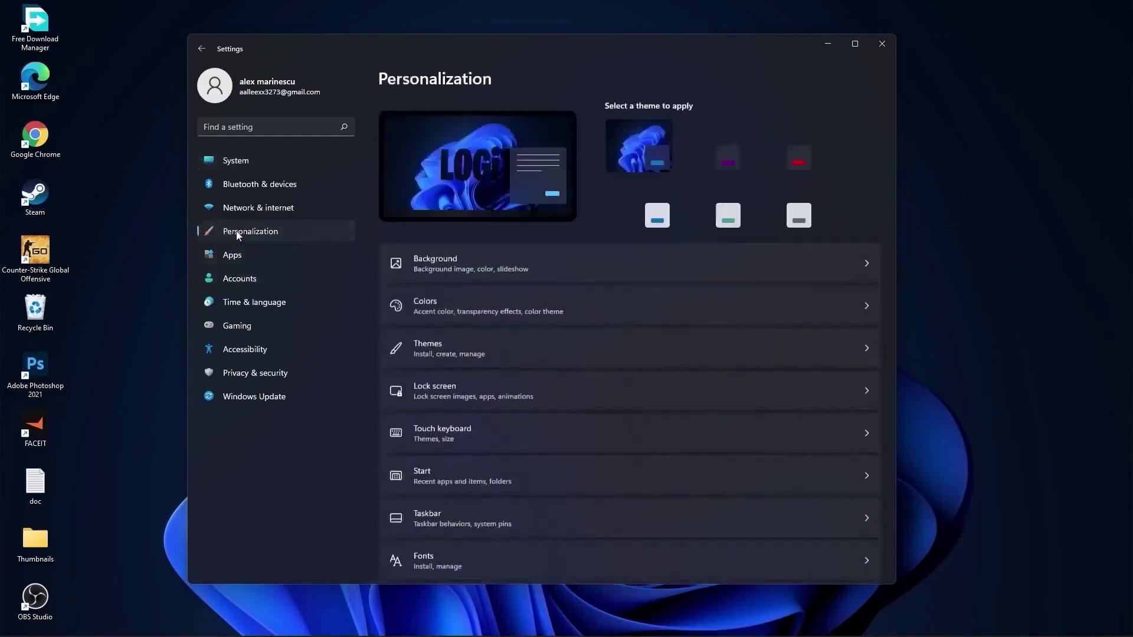
{"action": "left_click", "coordinate": [426, 260]}
{"action": "left_click", "coordinate": [819, 245]}
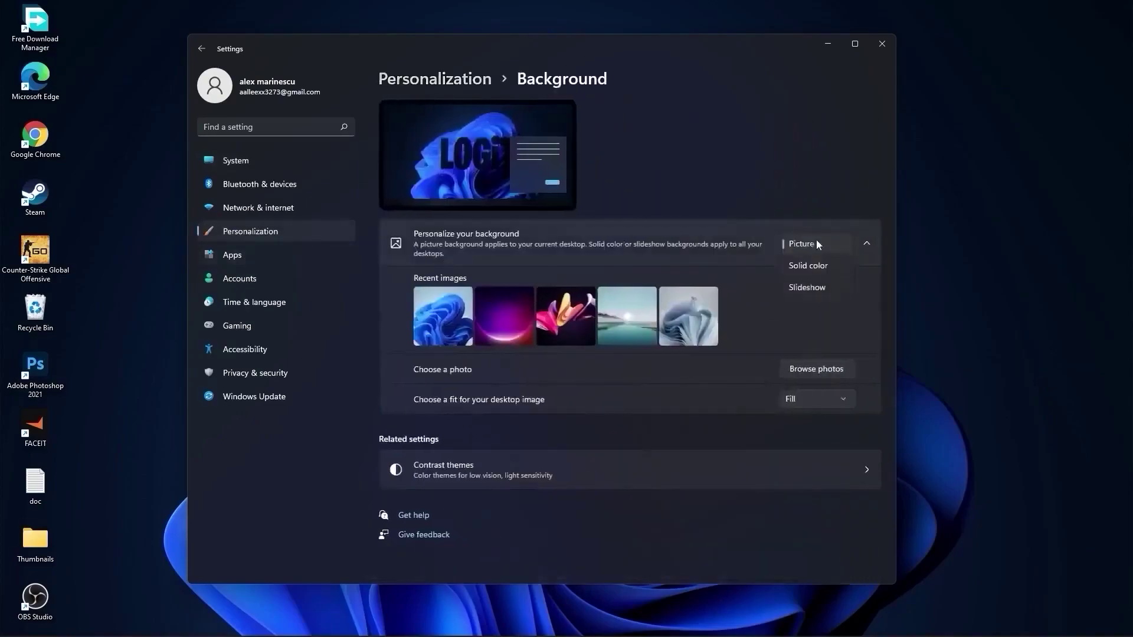
{"action": "left_click", "coordinate": [817, 292]}
- Browse Apps & features' installed apps and open Adobe Photoshop 2021's options menu
{"action": "left_click", "coordinate": [251, 257]}
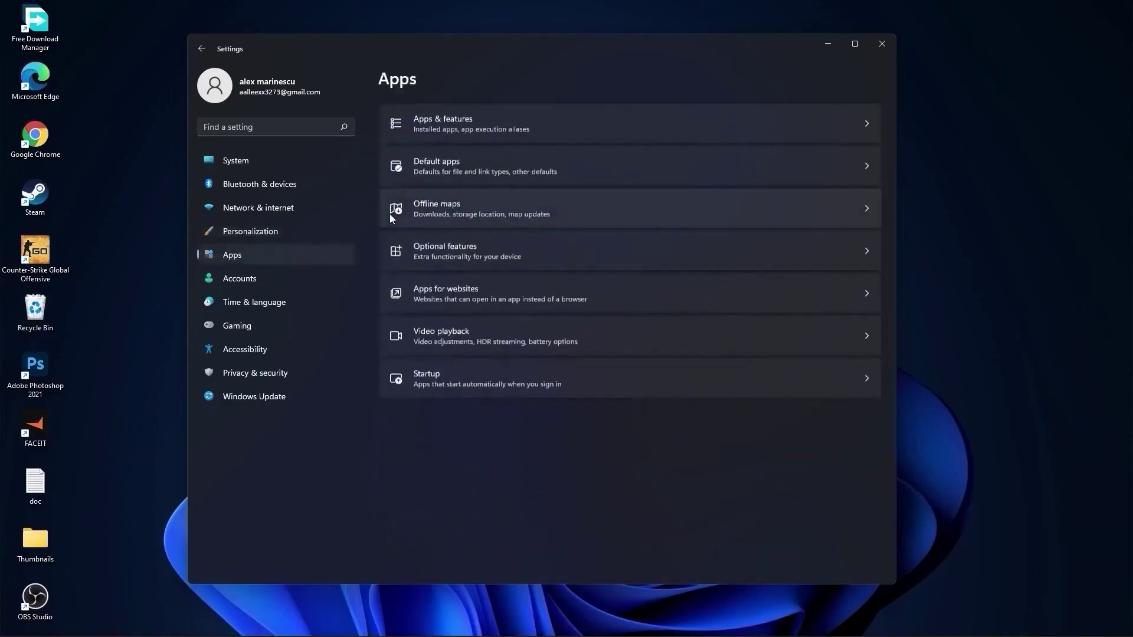
{"action": "left_click", "coordinate": [469, 122]}
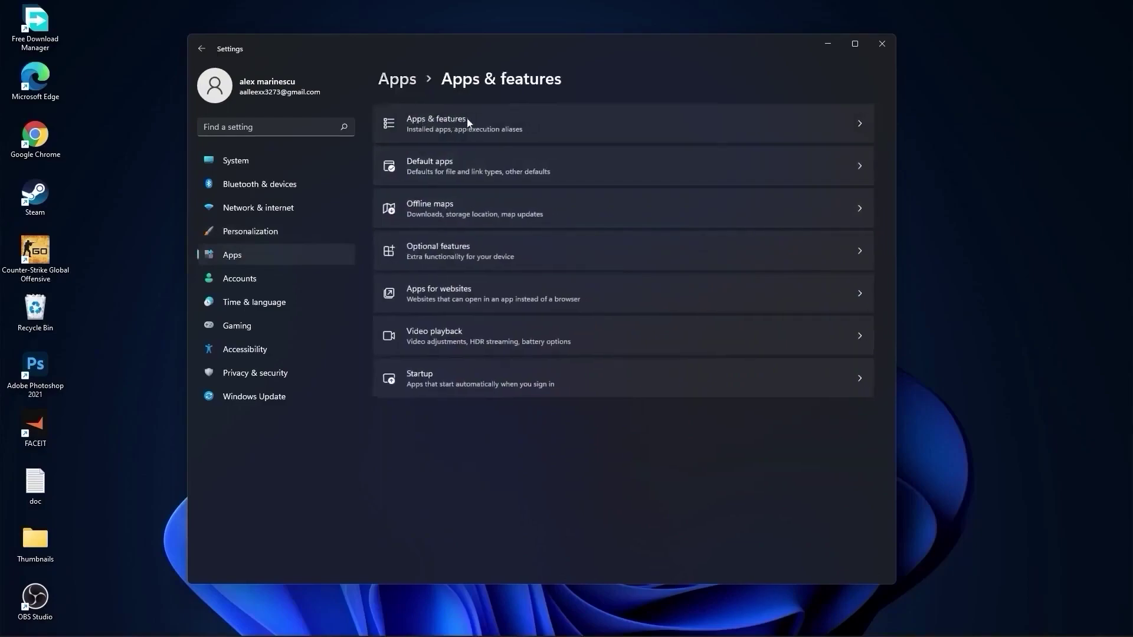
{"action": "scroll", "coordinate": [656, 407], "scroll_direction": "down", "scroll_amount": 5}
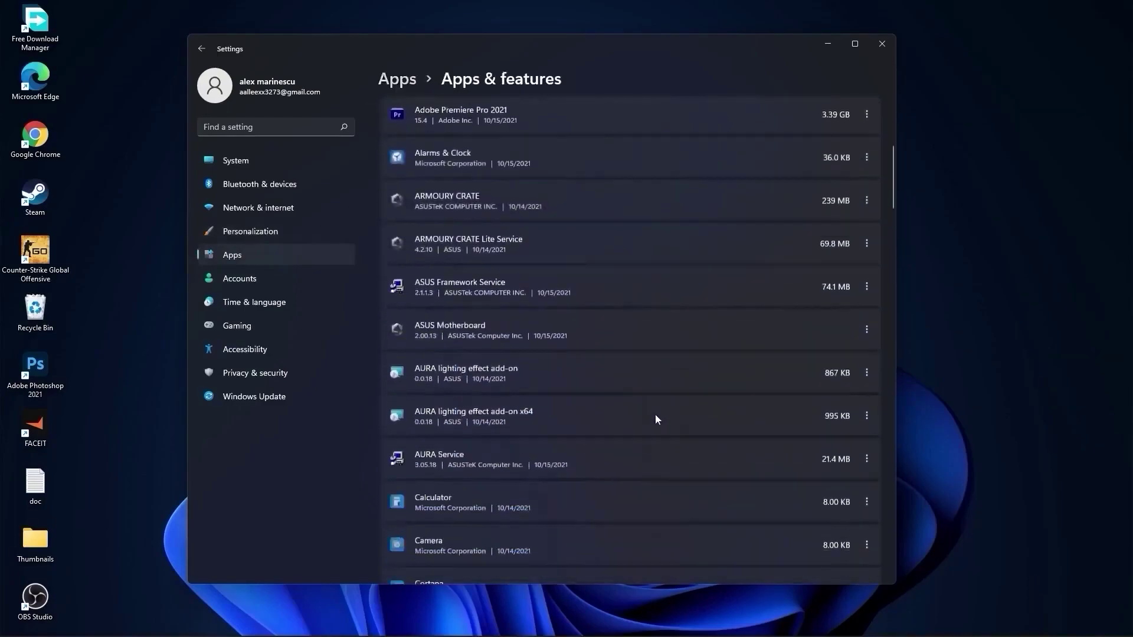
{"action": "scroll", "coordinate": [656, 416], "scroll_direction": "up", "scroll_amount": 5}
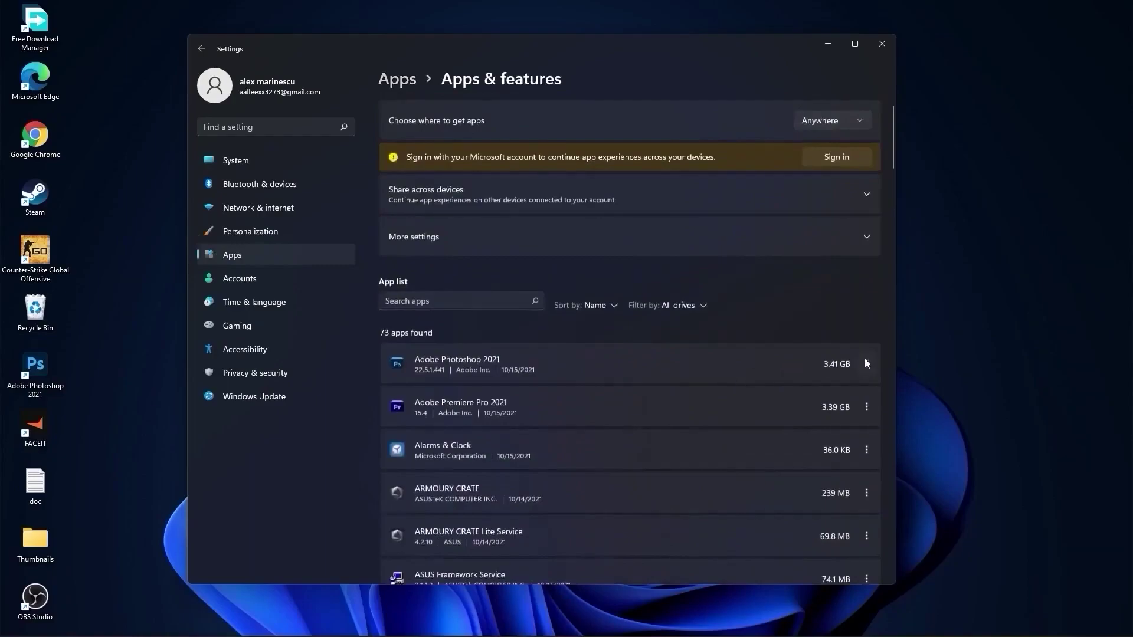
{"action": "left_click", "coordinate": [865, 364]}
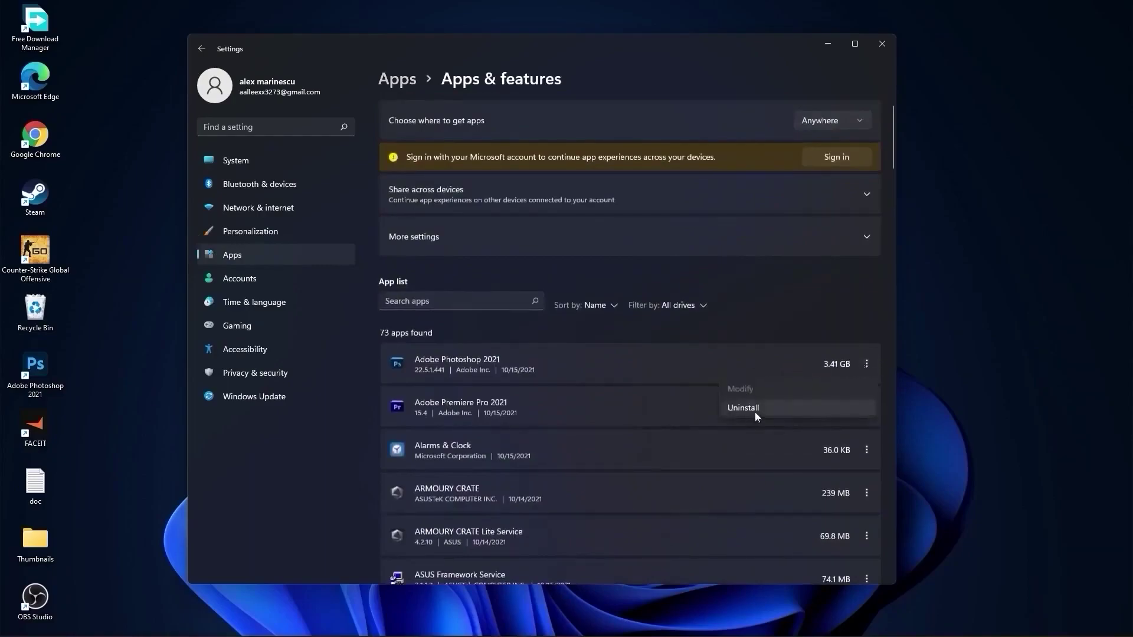
- Stop a controller from opening Xbox Game Bar in Gaming settings
{"action": "left_click", "coordinate": [858, 367]}
{"action": "left_click", "coordinate": [237, 328]}
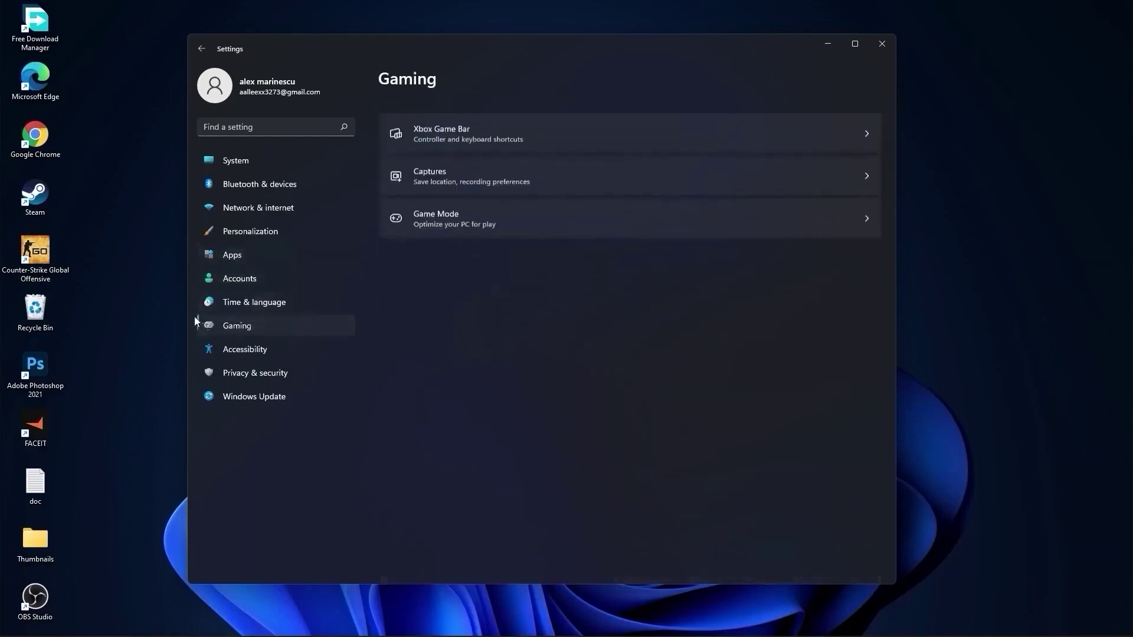
{"action": "left_click", "coordinate": [481, 121]}
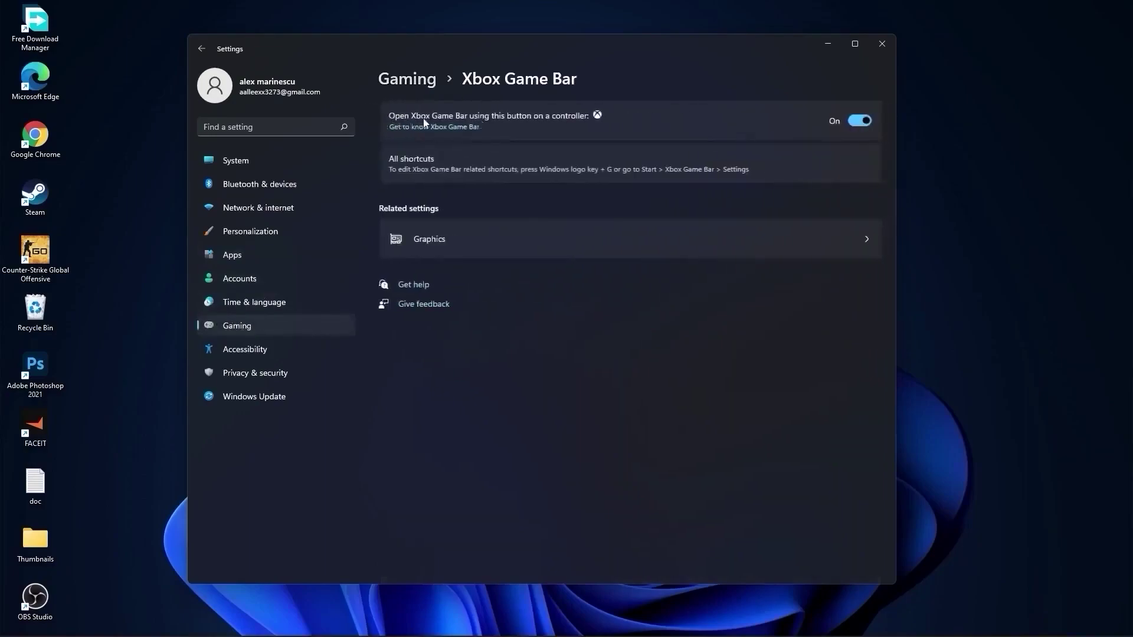
{"action": "left_click", "coordinate": [859, 121]}
{"action": "left_click", "coordinate": [408, 79]}
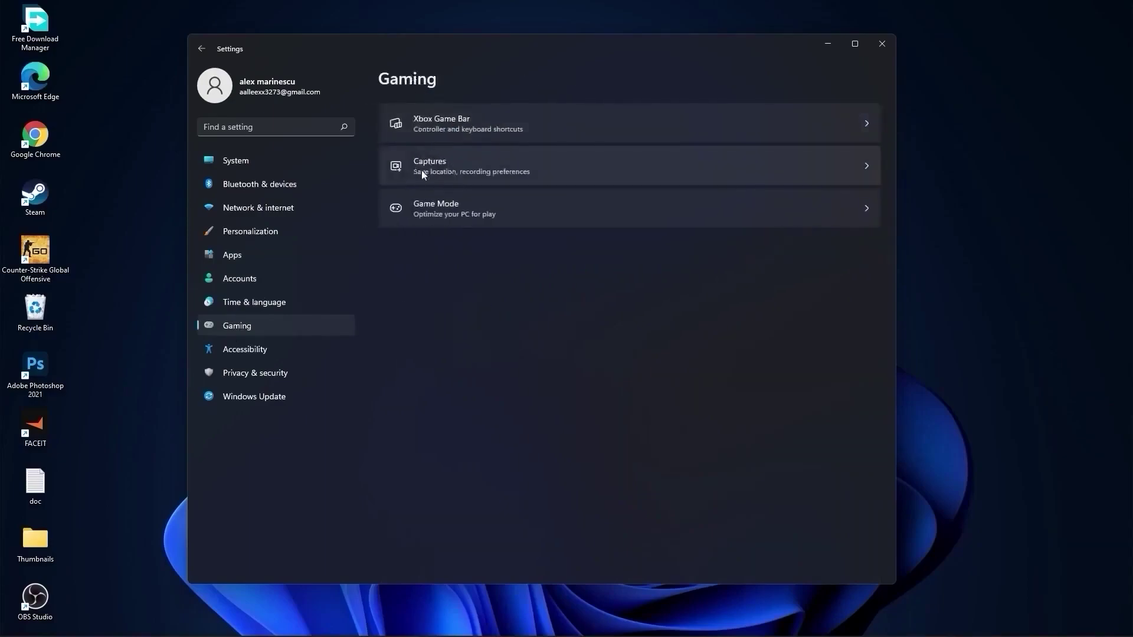
- Turn off background recording, audio and mouse-cursor capture, and confirm Game Mode is On
{"action": "left_click", "coordinate": [443, 162]}
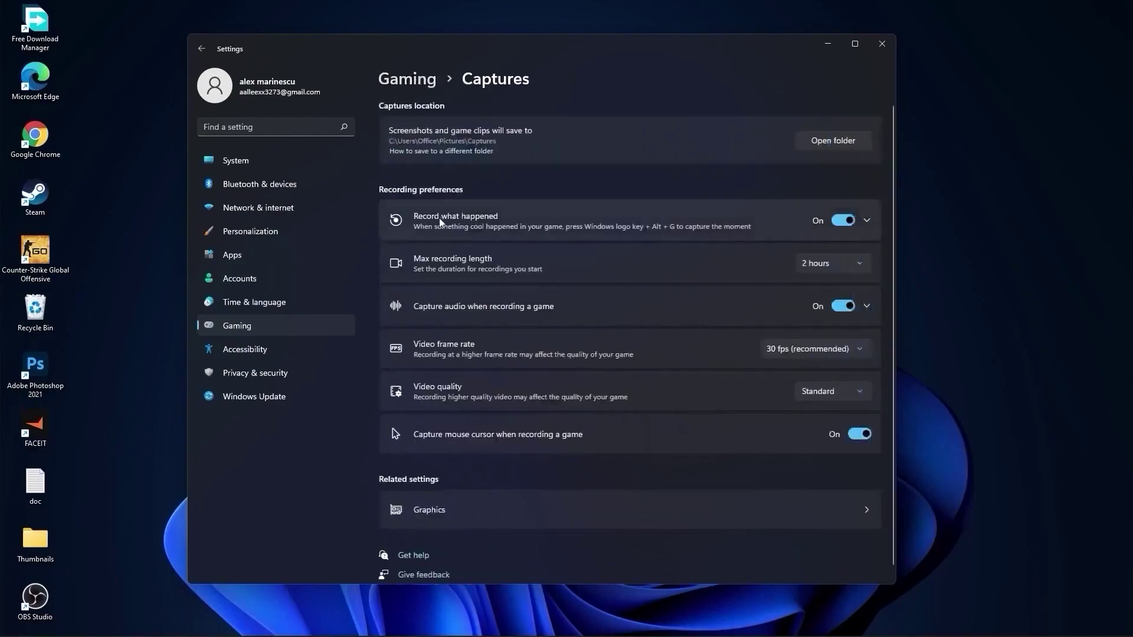
{"action": "left_click", "coordinate": [844, 223]}
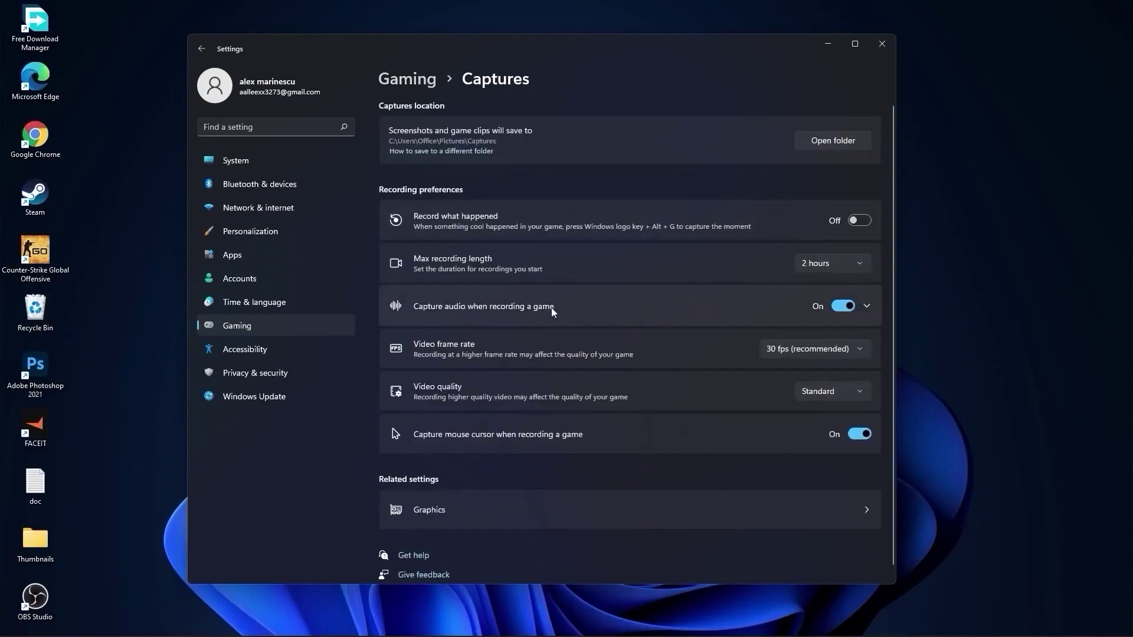
{"action": "left_click", "coordinate": [844, 305]}
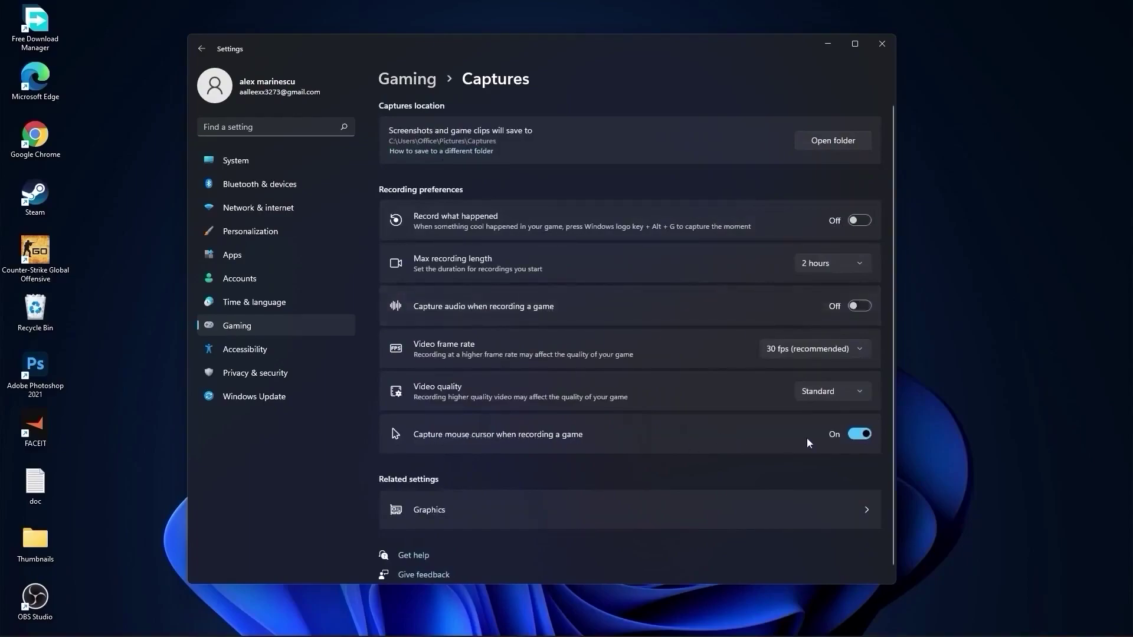
{"action": "left_click", "coordinate": [859, 434]}
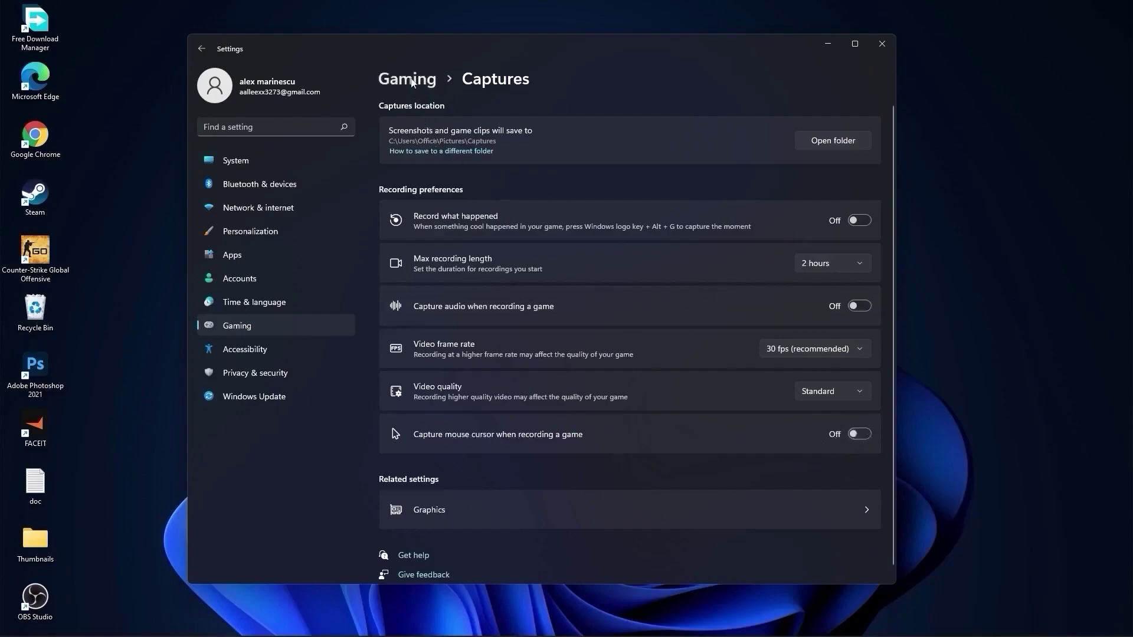
{"action": "left_click", "coordinate": [412, 83]}
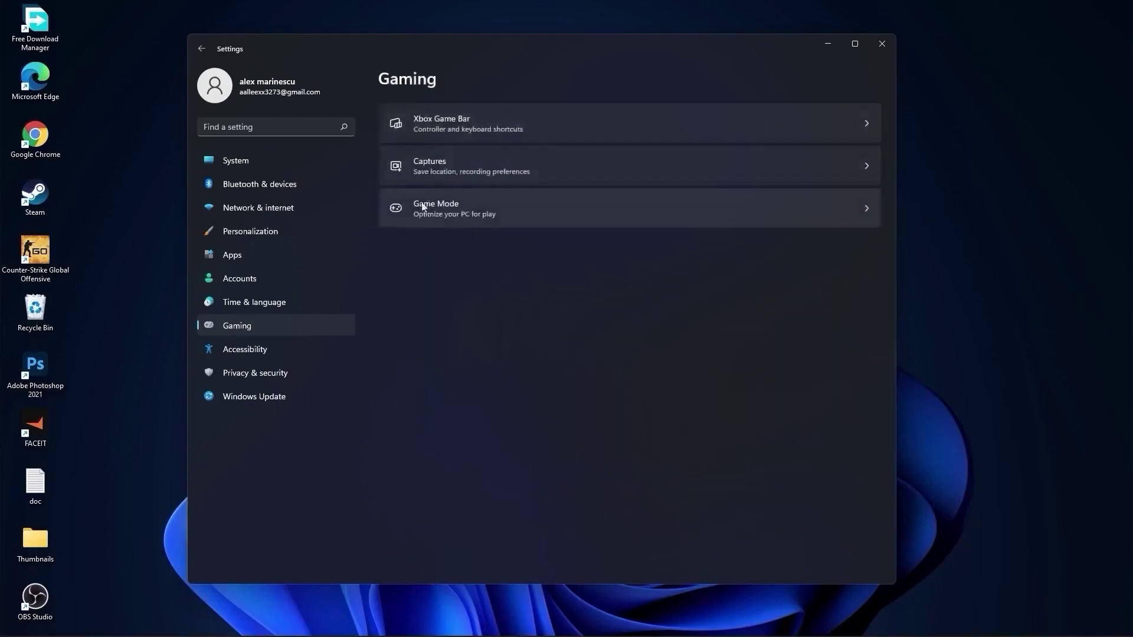
{"action": "left_click", "coordinate": [448, 209]}
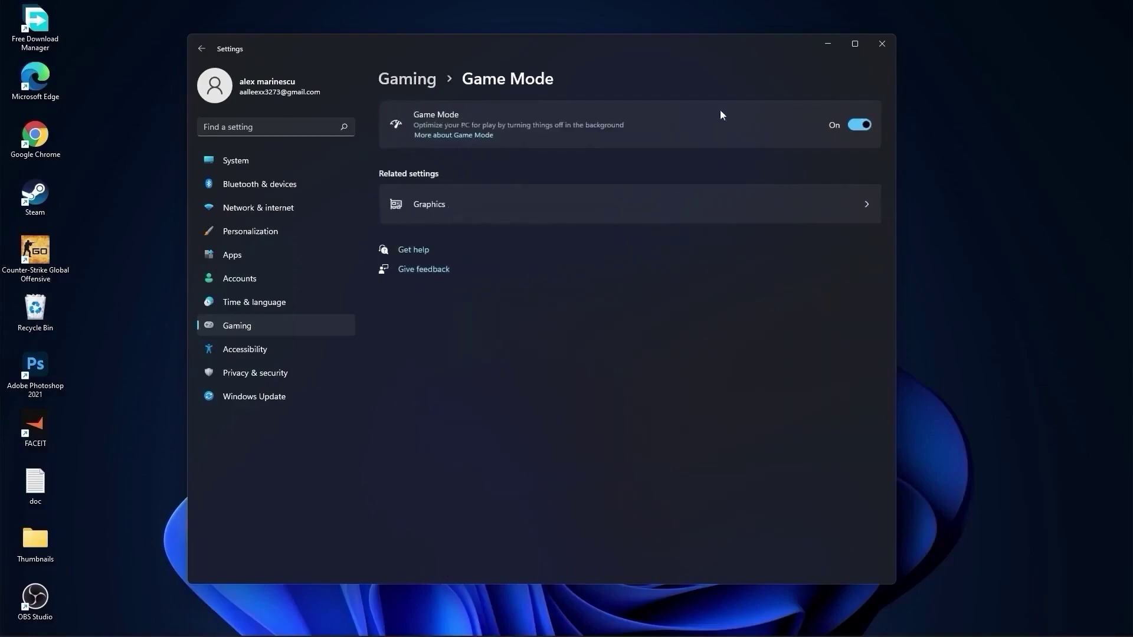
{"action": "key", "text": "alt+Left"}
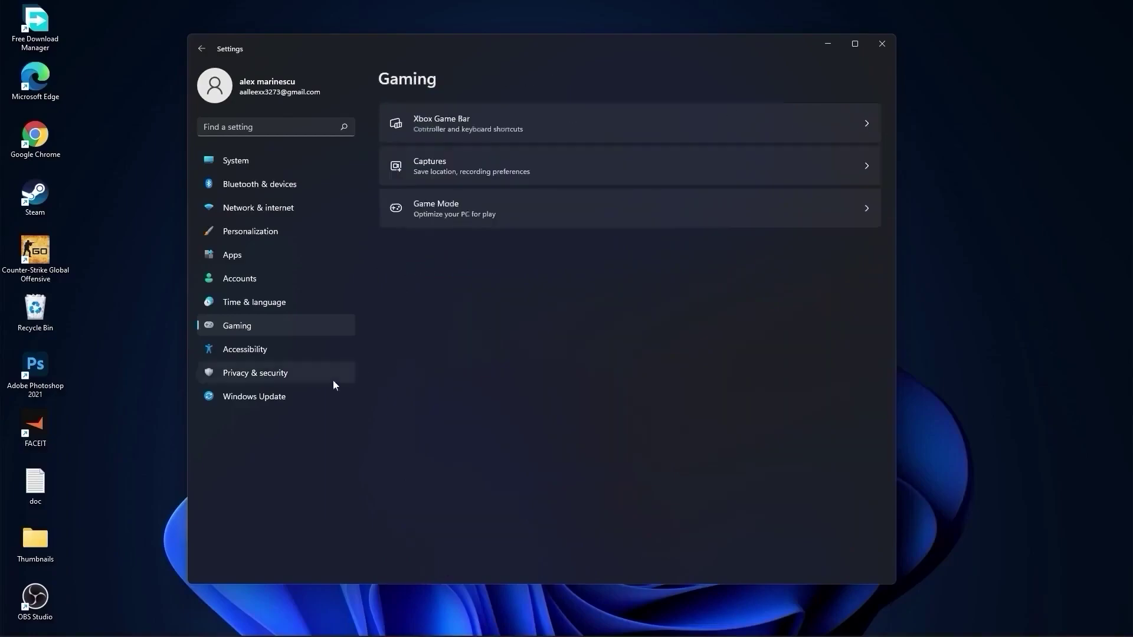
- Check the General privacy settings and leave online speech recognition switched off
{"action": "left_click", "coordinate": [235, 375]}
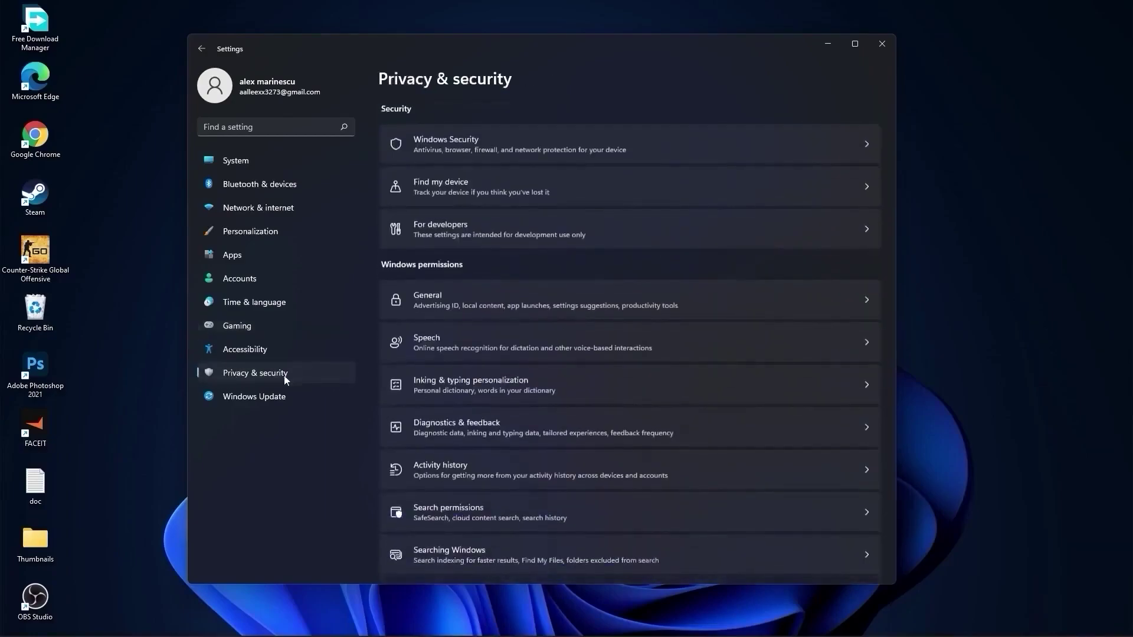
{"action": "left_click", "coordinate": [454, 297]}
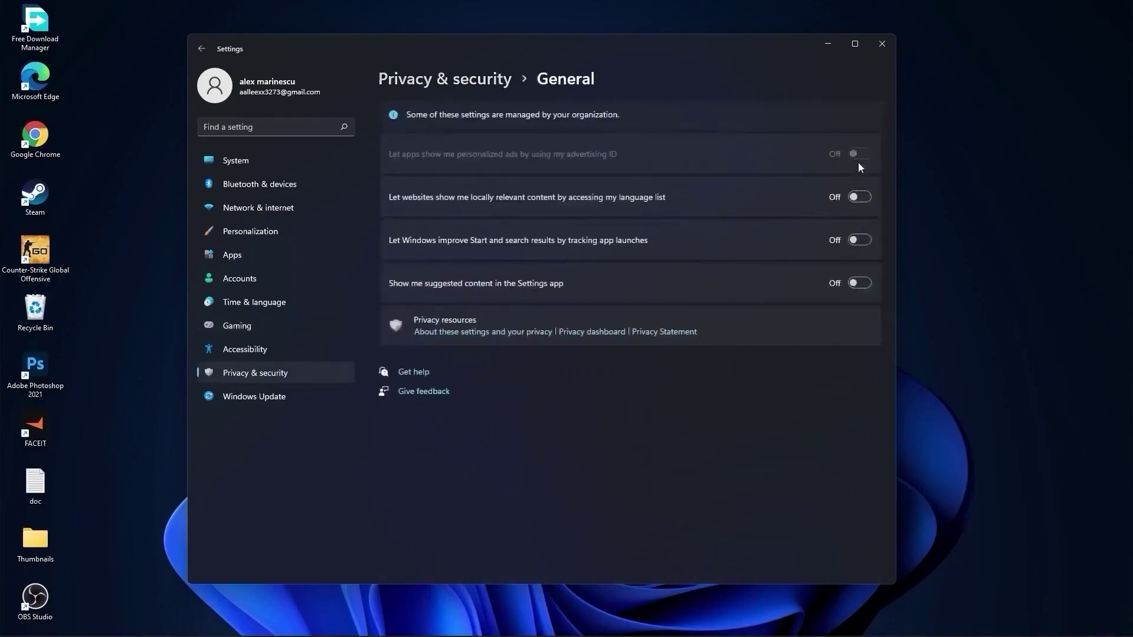
{"action": "left_click", "coordinate": [469, 83]}
{"action": "left_click", "coordinate": [456, 343]}
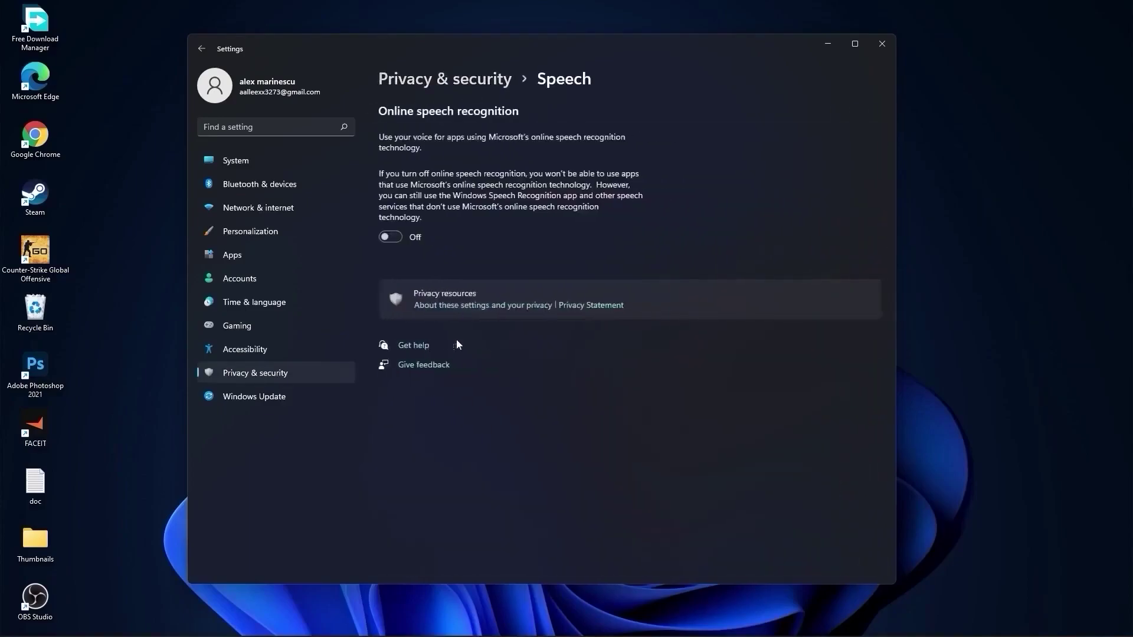
{"action": "left_click", "coordinate": [389, 237]}
{"action": "left_click", "coordinate": [390, 237]}
{"action": "left_click", "coordinate": [458, 81]}
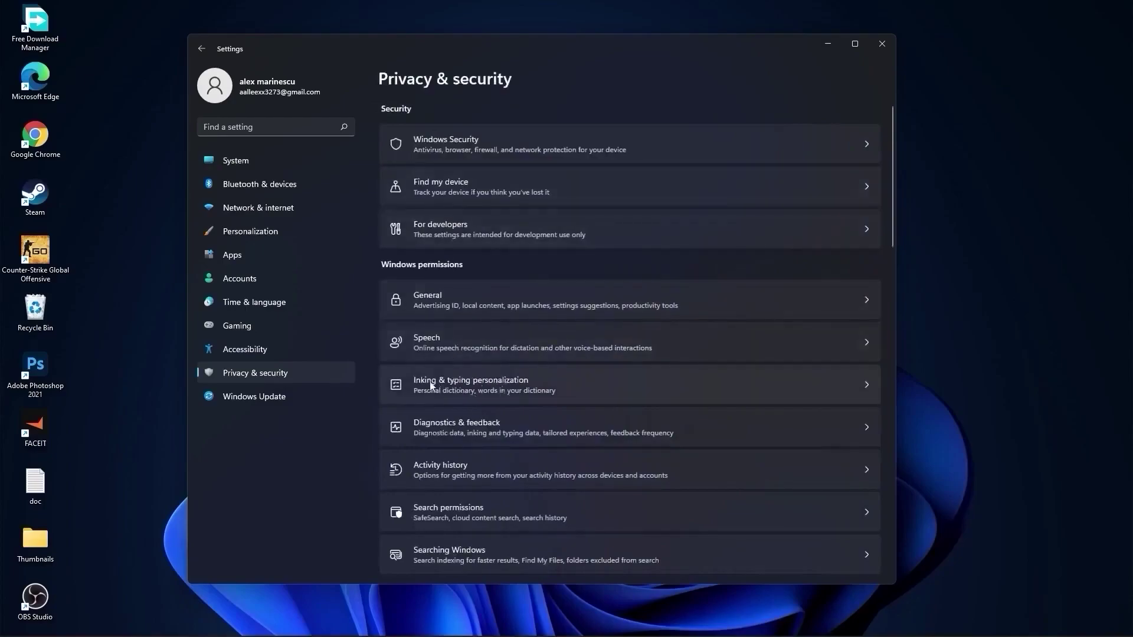
- Review the Inking & typing, Diagnostics, Activity history and Searching Windows privacy pages
{"action": "left_click", "coordinate": [513, 387]}
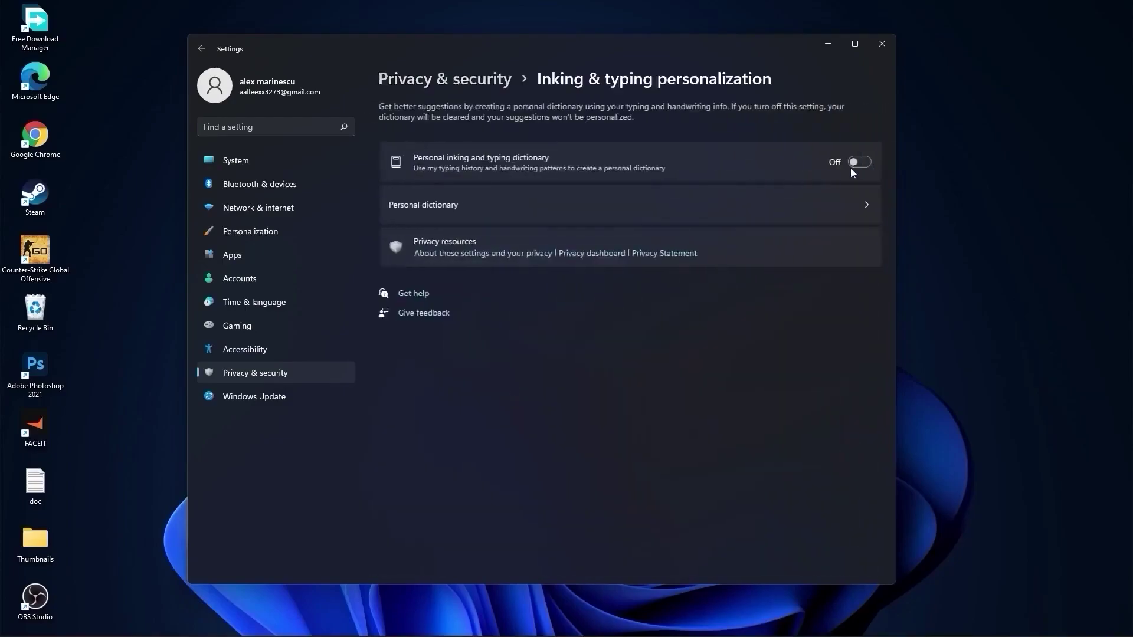
{"action": "left_click", "coordinate": [458, 80]}
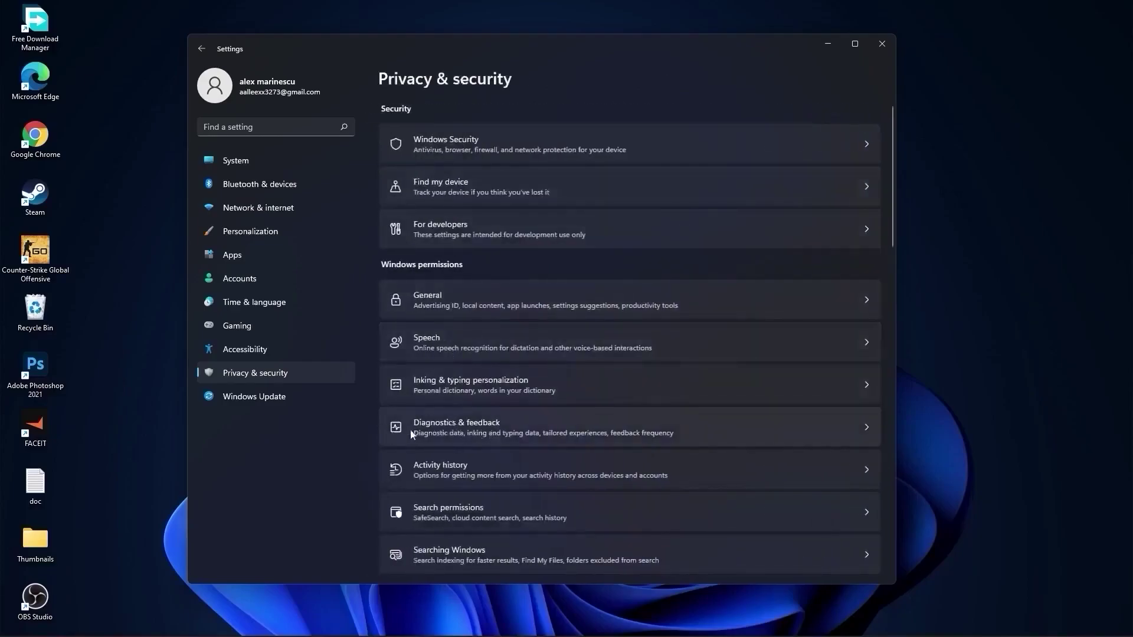
{"action": "left_click", "coordinate": [481, 434]}
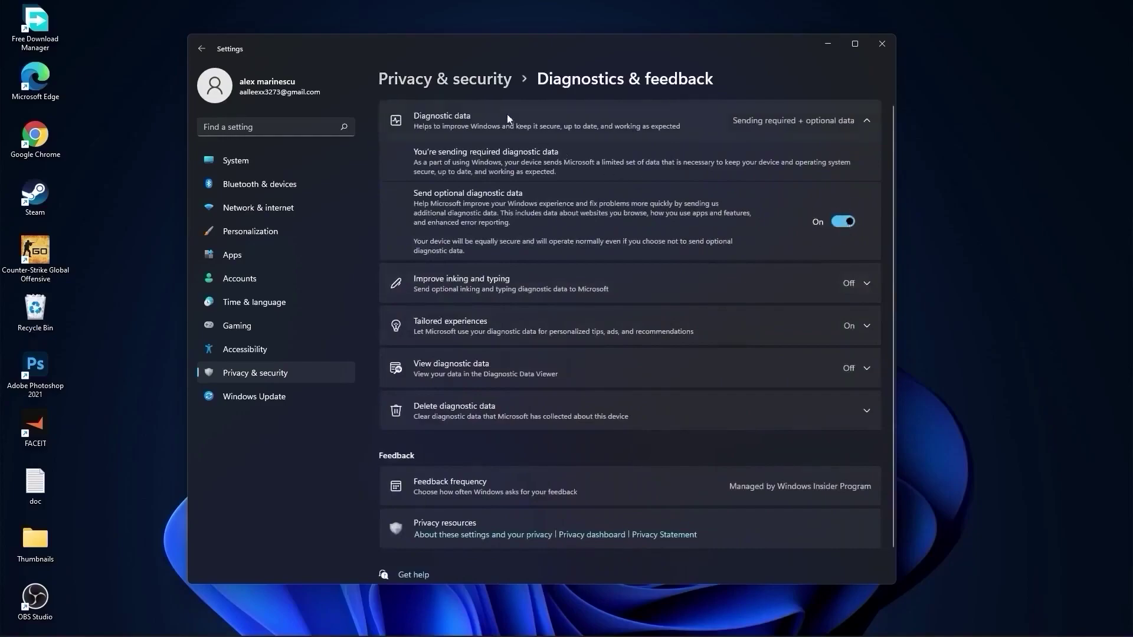
{"action": "left_click", "coordinate": [465, 80]}
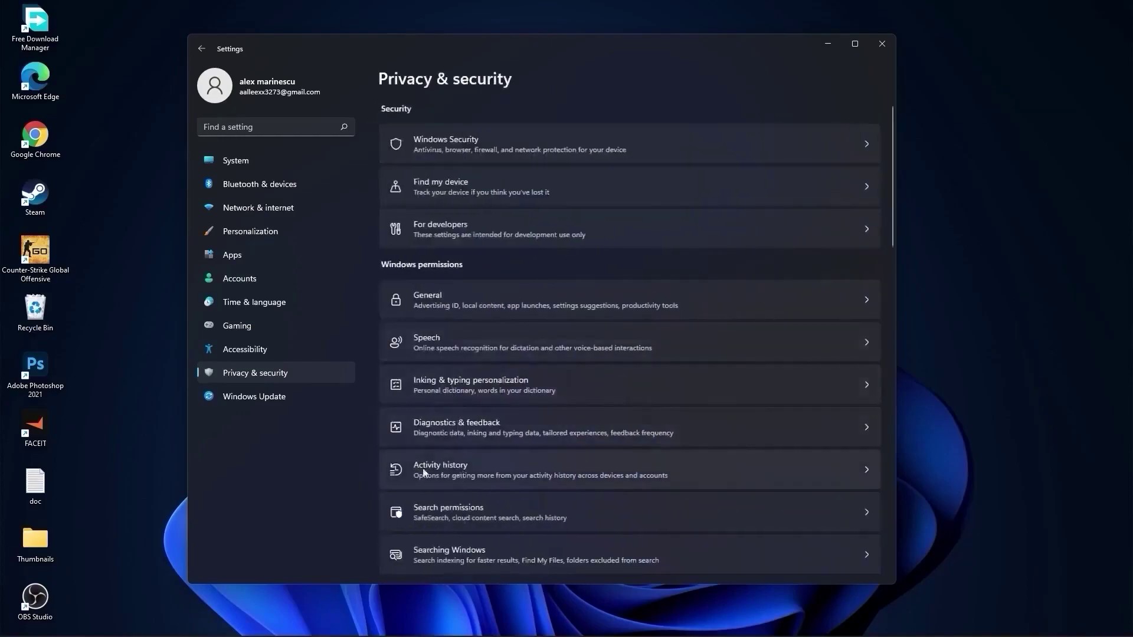
{"action": "left_click", "coordinate": [453, 474]}
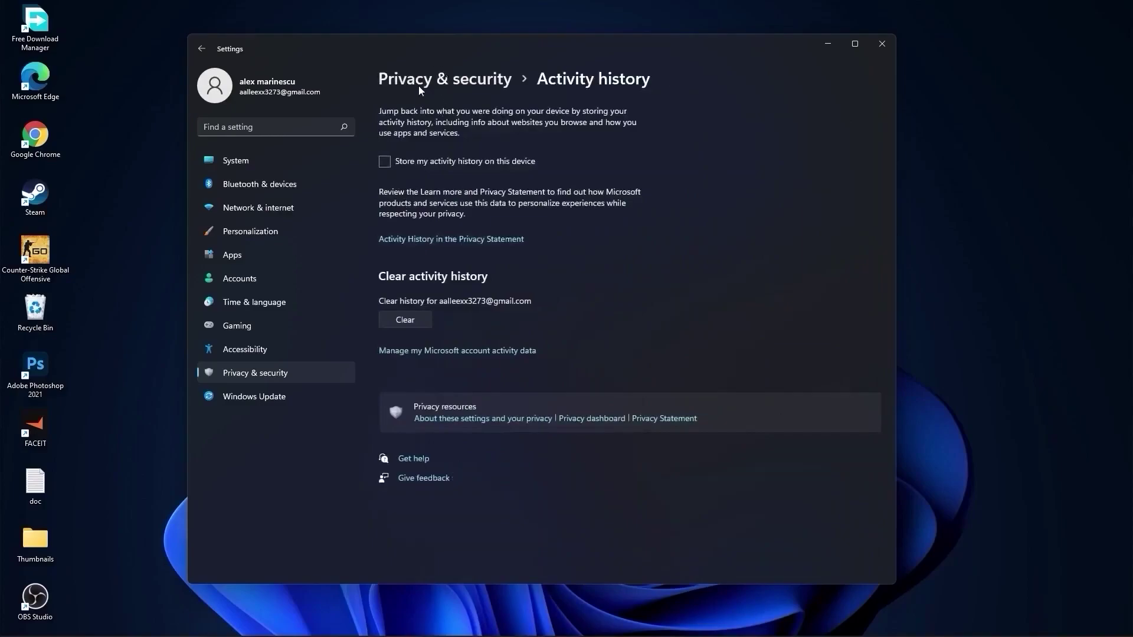
{"action": "left_click", "coordinate": [434, 81]}
{"action": "scroll", "coordinate": [565, 319], "scroll_direction": "down", "scroll_amount": 5}
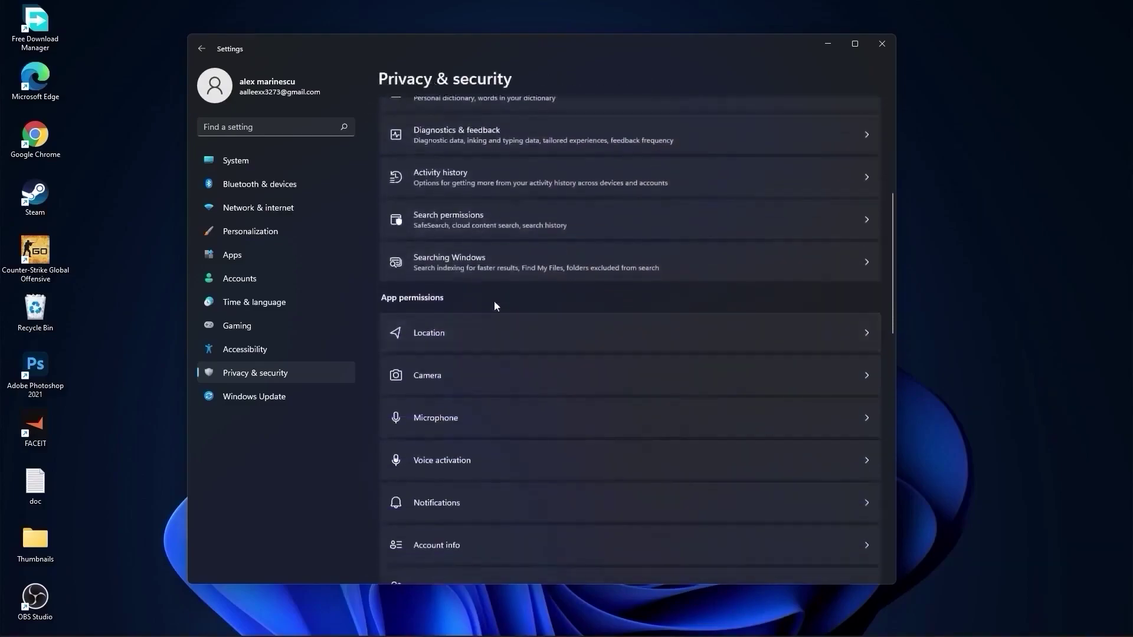
{"action": "left_click", "coordinate": [462, 264]}
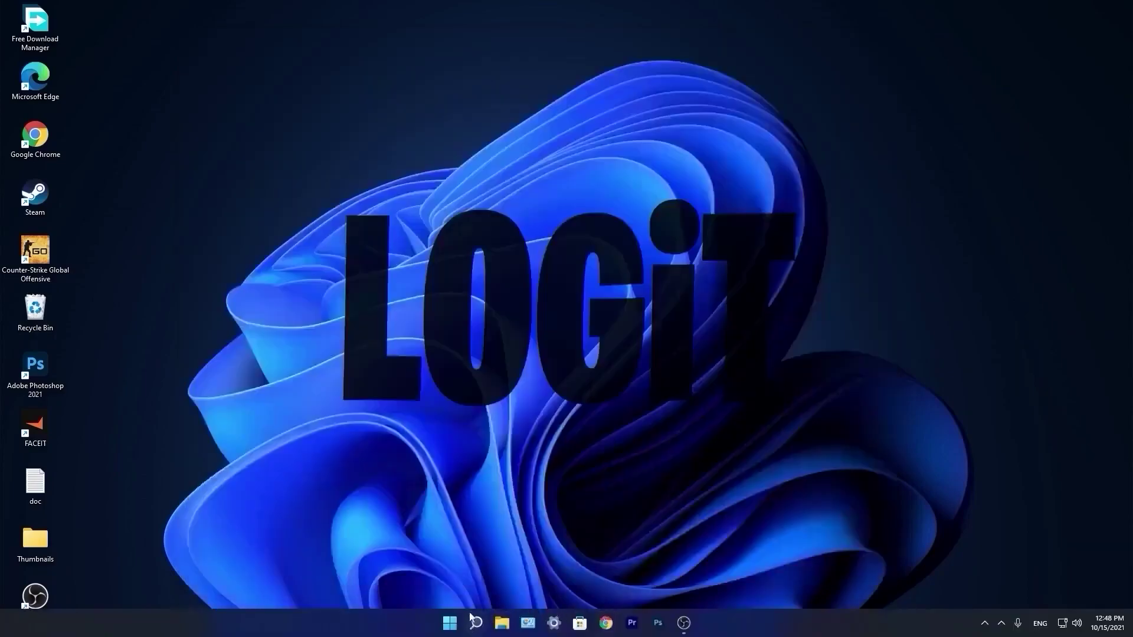
- Search Windows for 'task'
{"action": "right_click", "coordinate": [472, 621]}
{"action": "left_click", "coordinate": [475, 624]}
{"action": "type", "text": "t"}
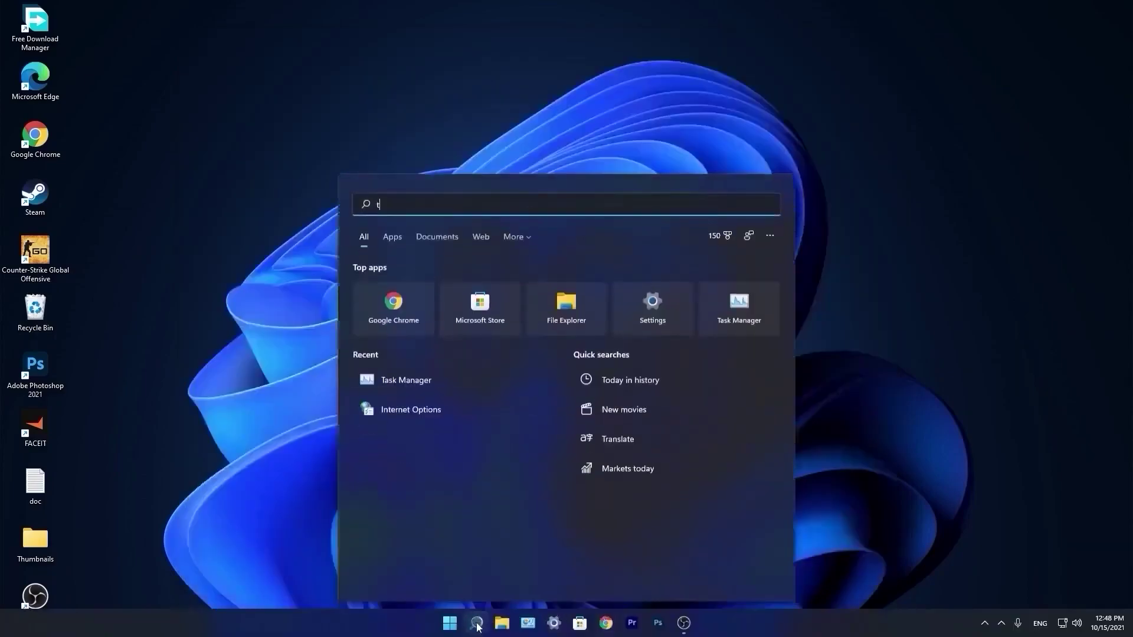
{"action": "type", "text": "ask"}
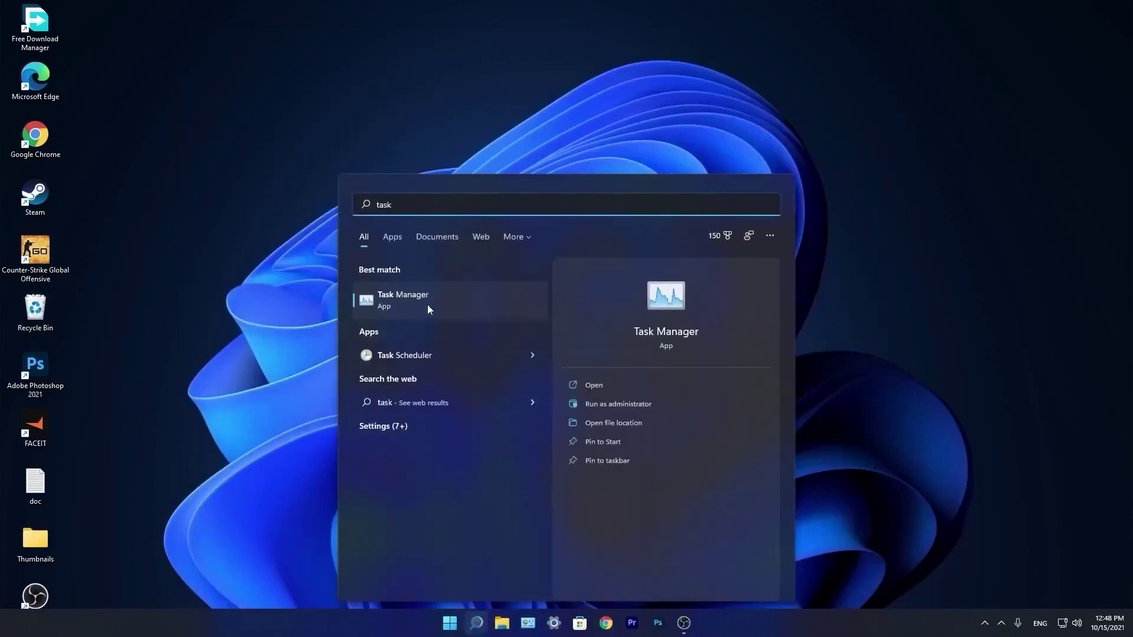
- Disable CCXProcess and Cortana as startup apps in Task Manager, then close it
{"action": "left_click", "coordinate": [416, 299]}
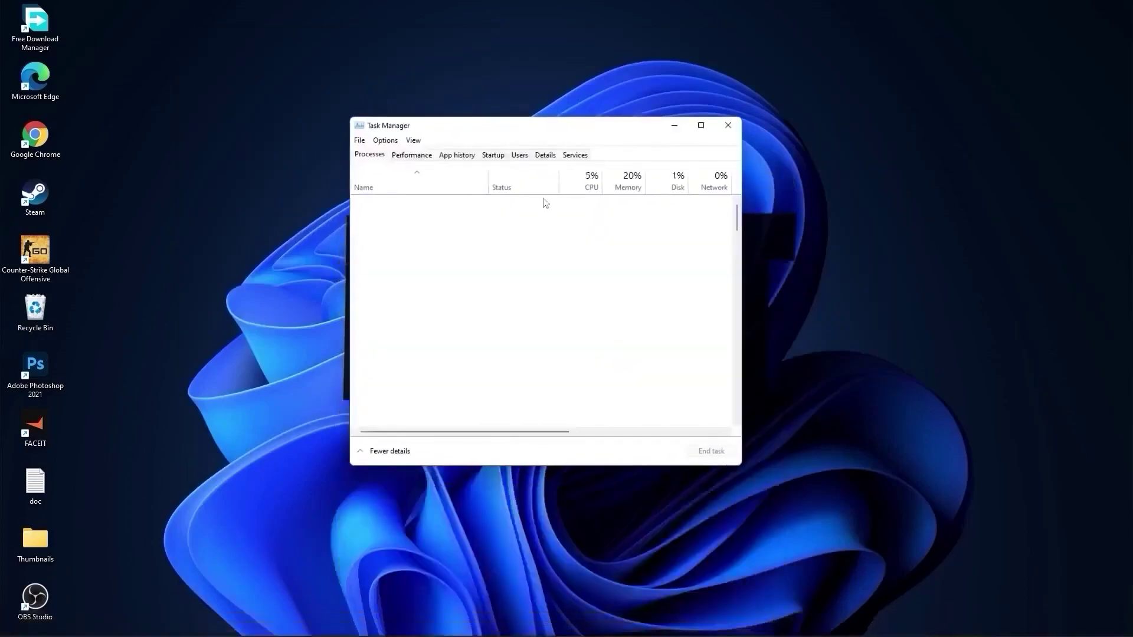
{"action": "left_click", "coordinate": [493, 155]}
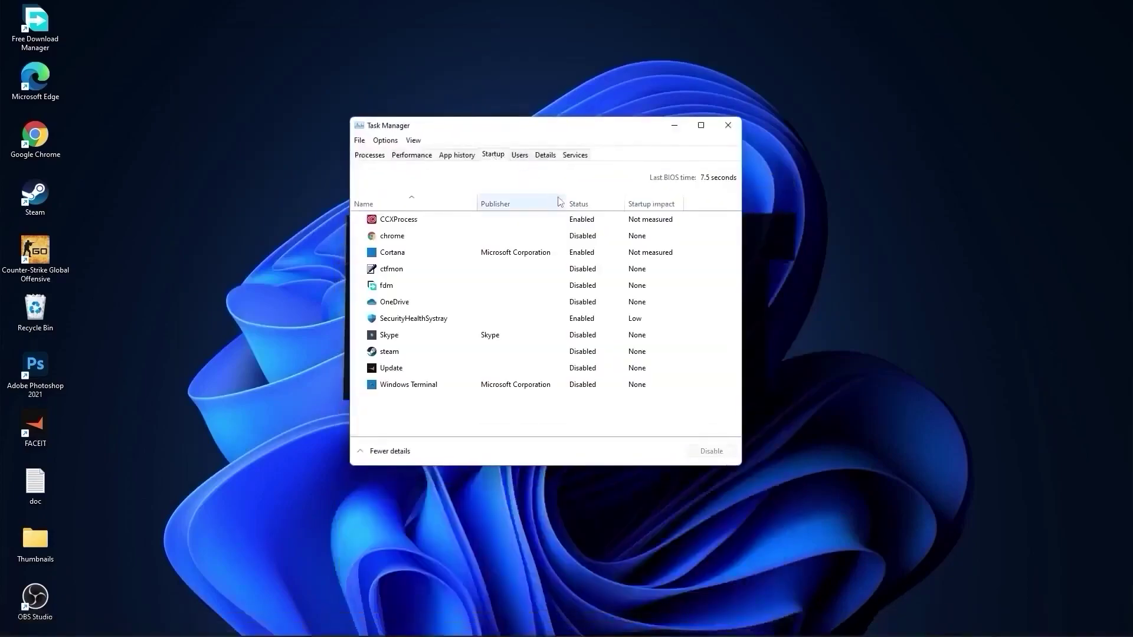
{"action": "right_click", "coordinate": [583, 223]}
{"action": "left_click", "coordinate": [596, 228]}
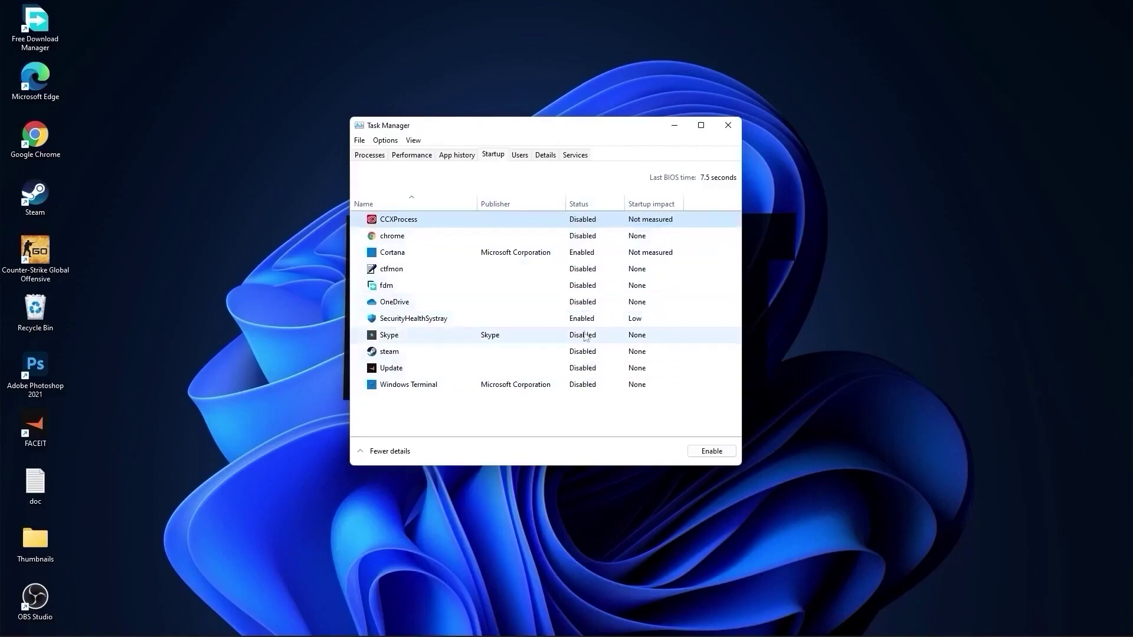
{"action": "right_click", "coordinate": [583, 252]}
{"action": "left_click", "coordinate": [597, 258]}
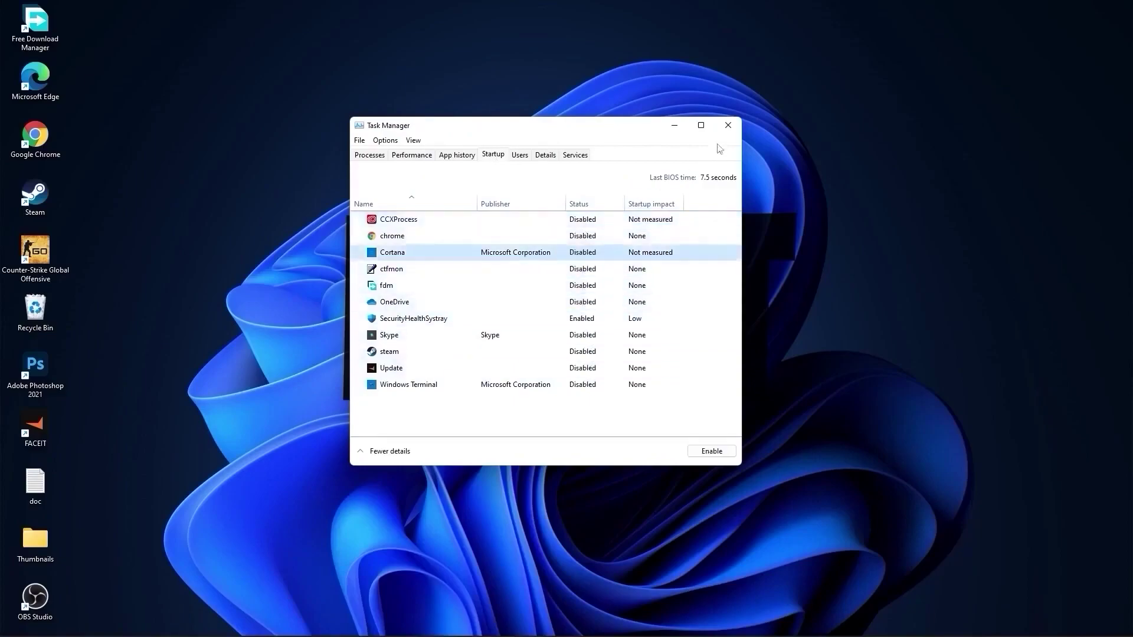
{"action": "left_click", "coordinate": [728, 125]}
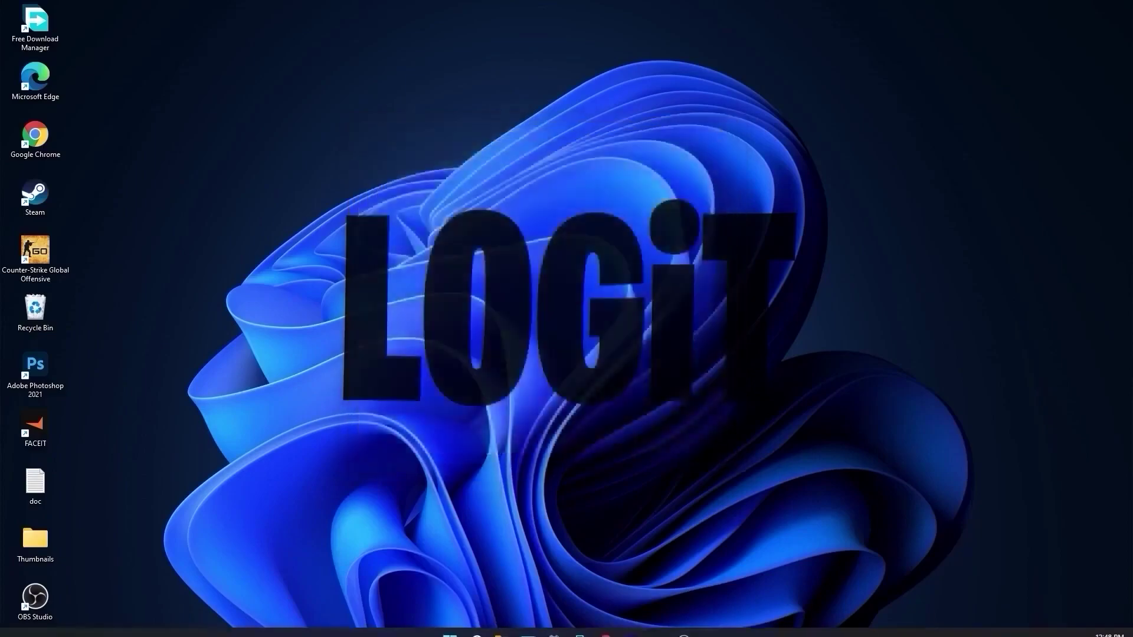
- Open Defragment and Optimize Drives via 'optimi' and optimize the C: solid state drive
{"action": "left_click", "coordinate": [477, 629]}
{"action": "type", "text": "op"}
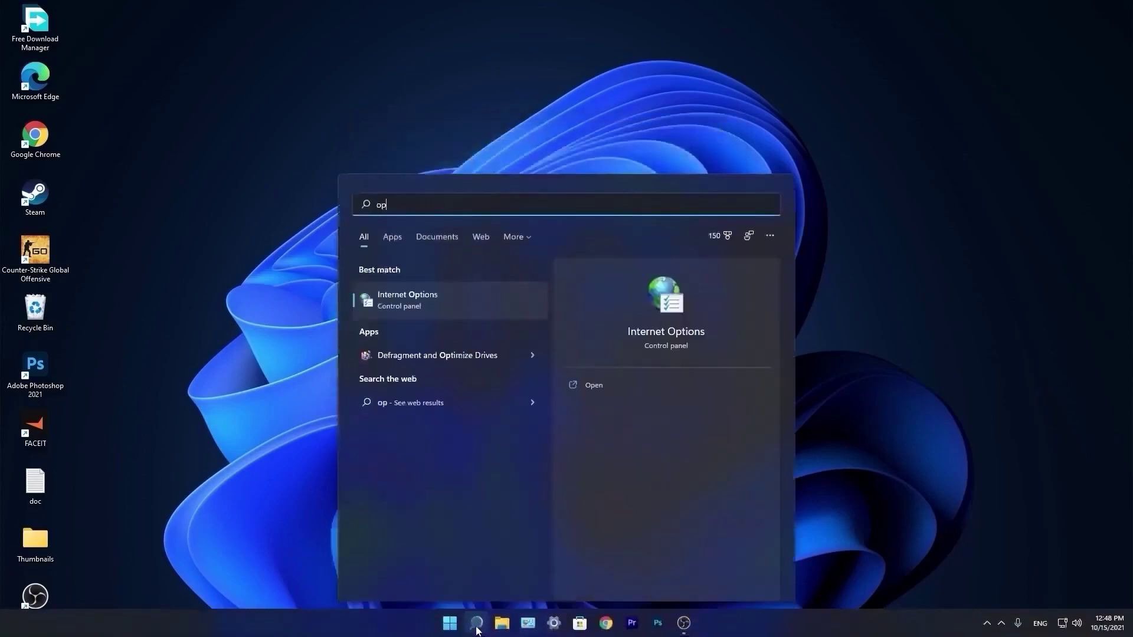
{"action": "type", "text": "timi"}
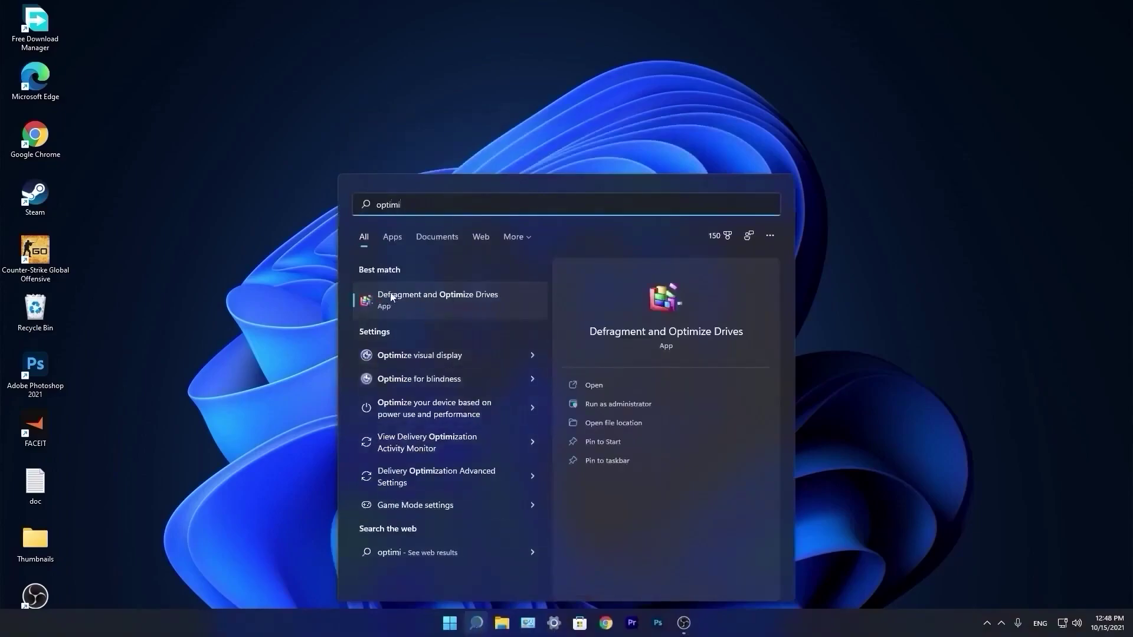
{"action": "left_click", "coordinate": [452, 297]}
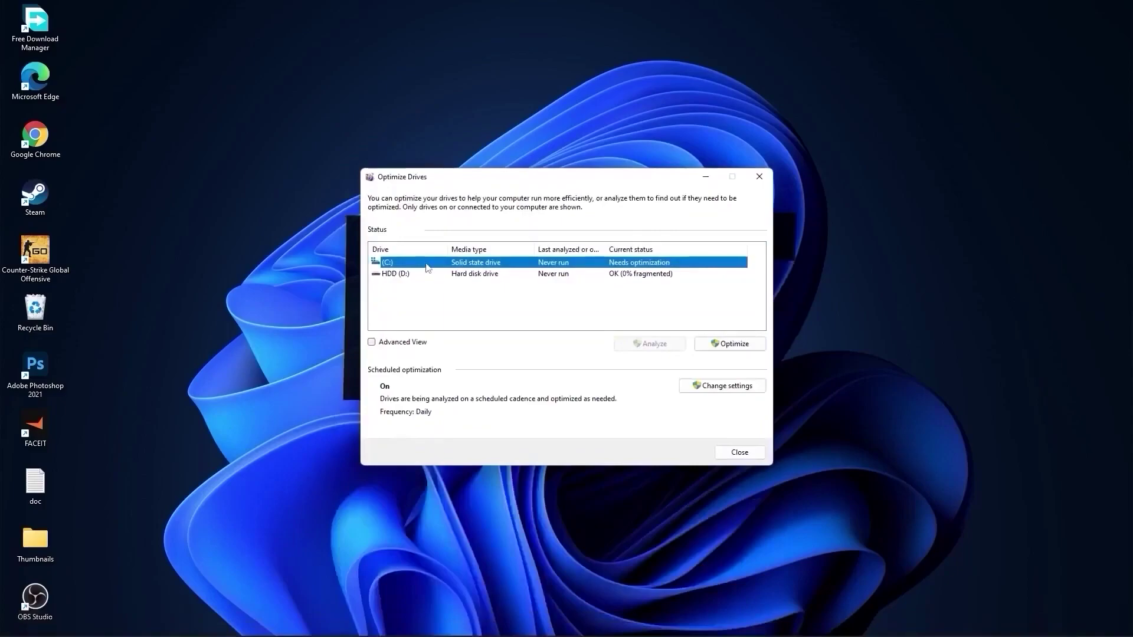
{"action": "left_click", "coordinate": [726, 347]}
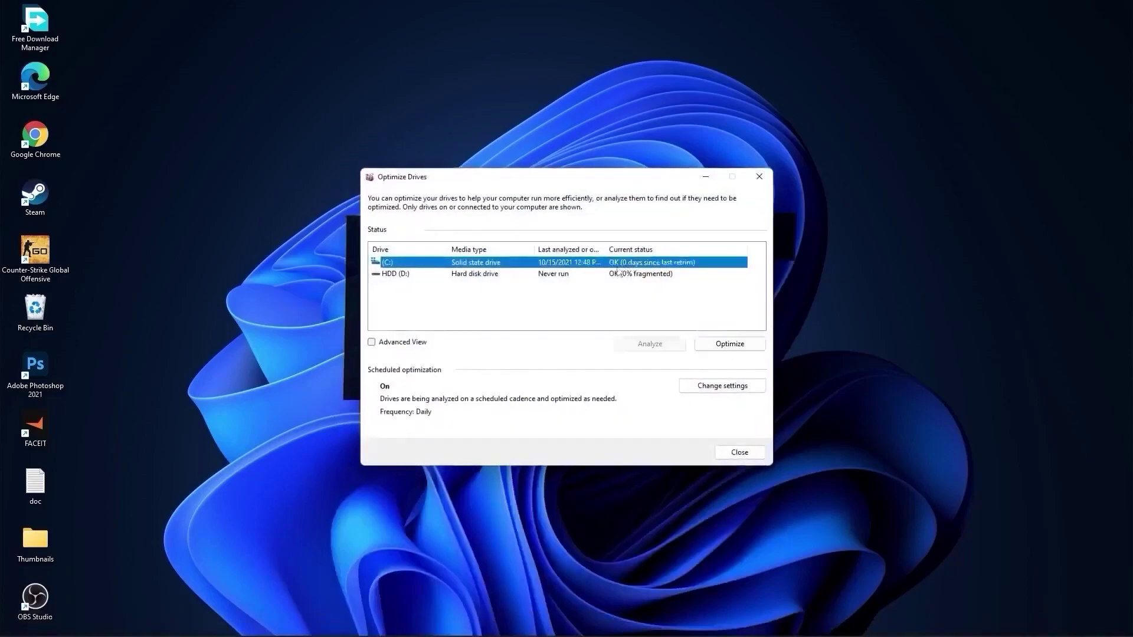
- Analyze the HDD (D:) drive and start optimizing it
{"action": "left_click", "coordinate": [421, 277]}
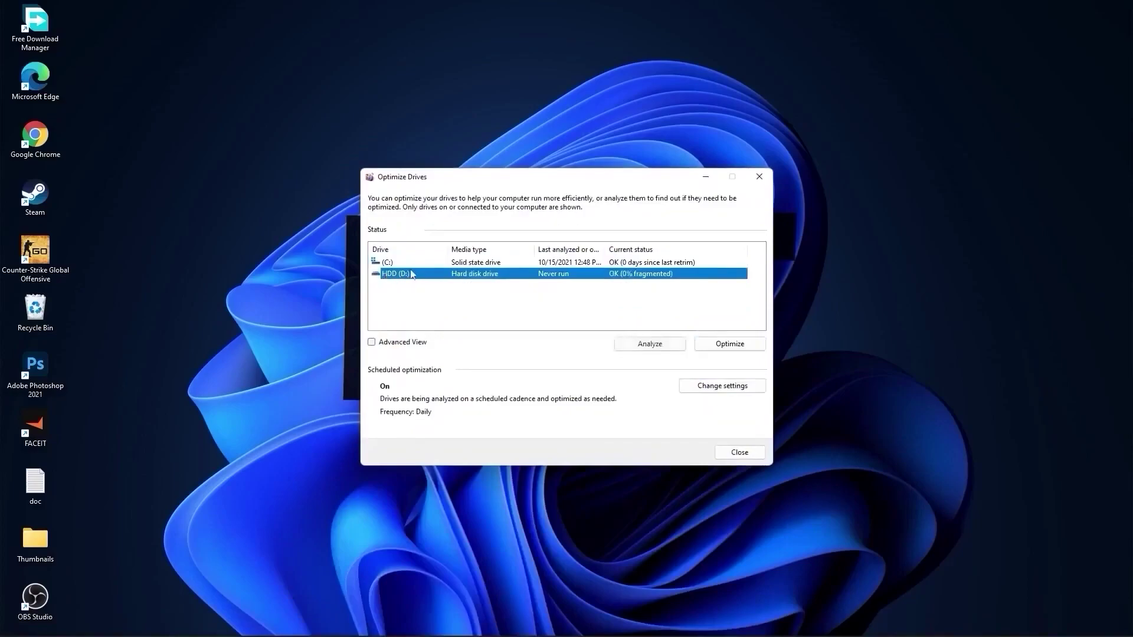
{"action": "left_click", "coordinate": [651, 347]}
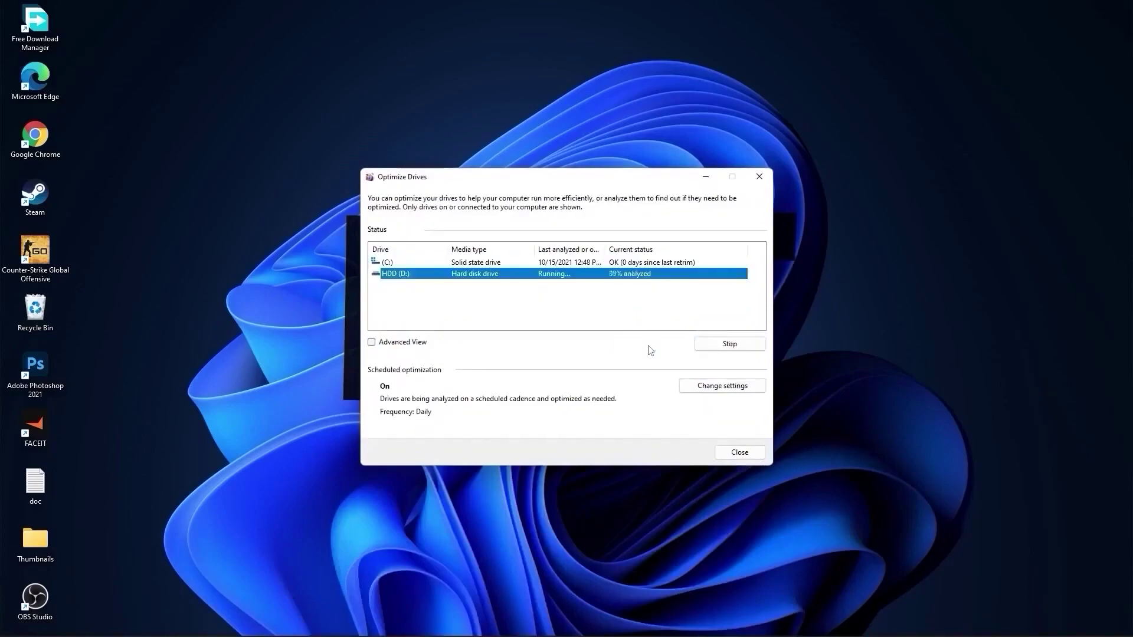
{"action": "left_click", "coordinate": [730, 344]}
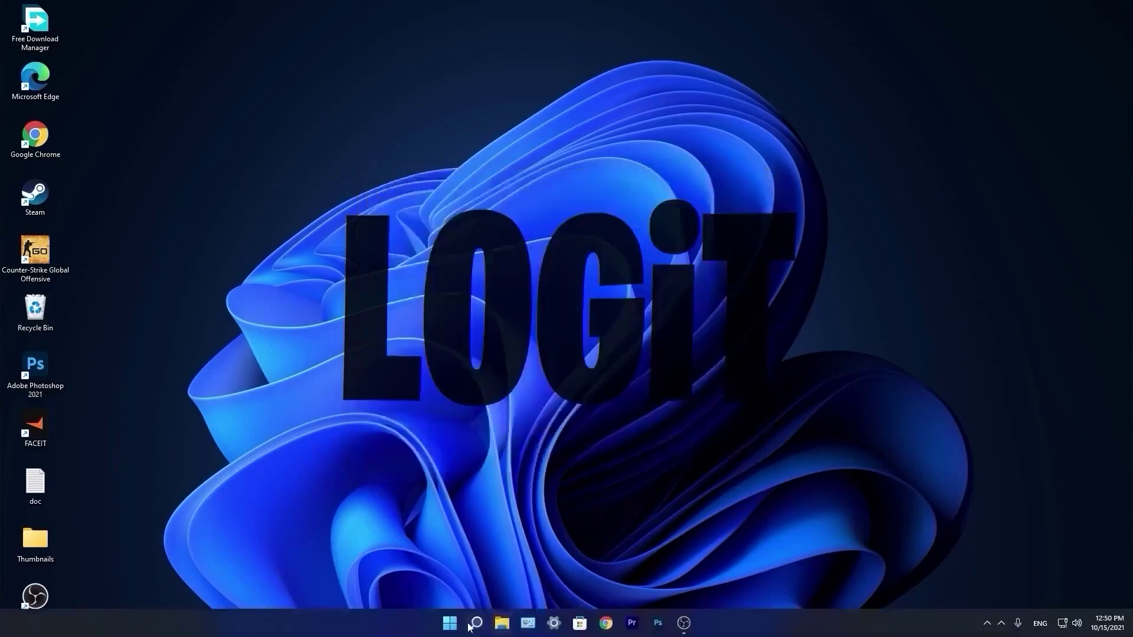
- Open the Windows 'temp' folder through Run and delete all eight items in it
{"action": "left_click", "coordinate": [475, 625]}
{"action": "type", "text": "run"}
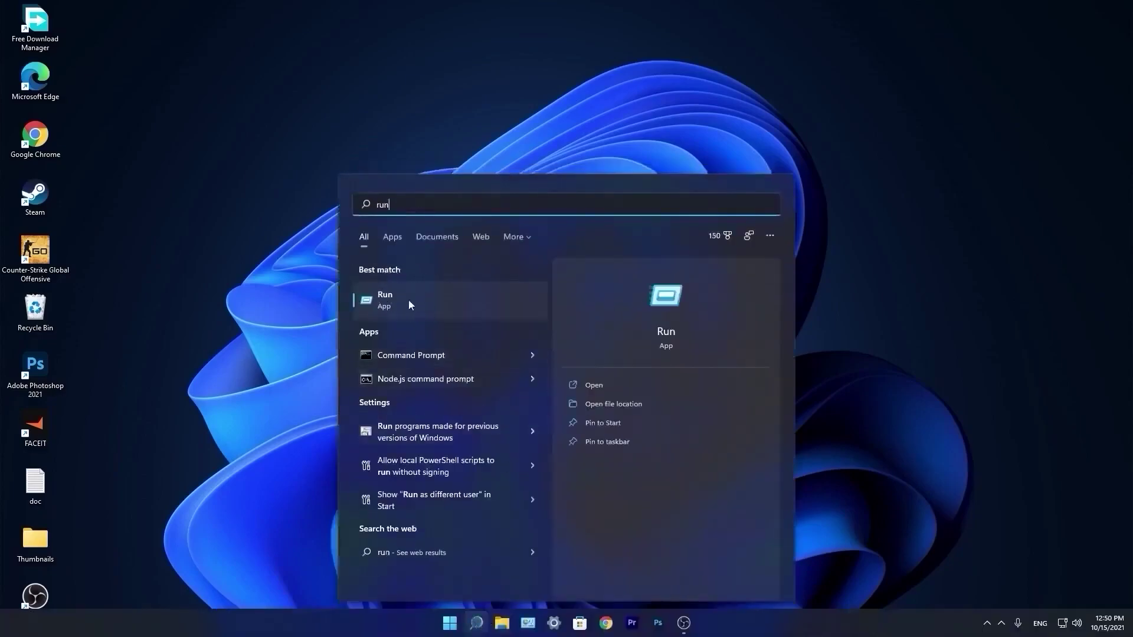
{"action": "left_click", "coordinate": [409, 304]}
{"action": "type", "text": "temp"}
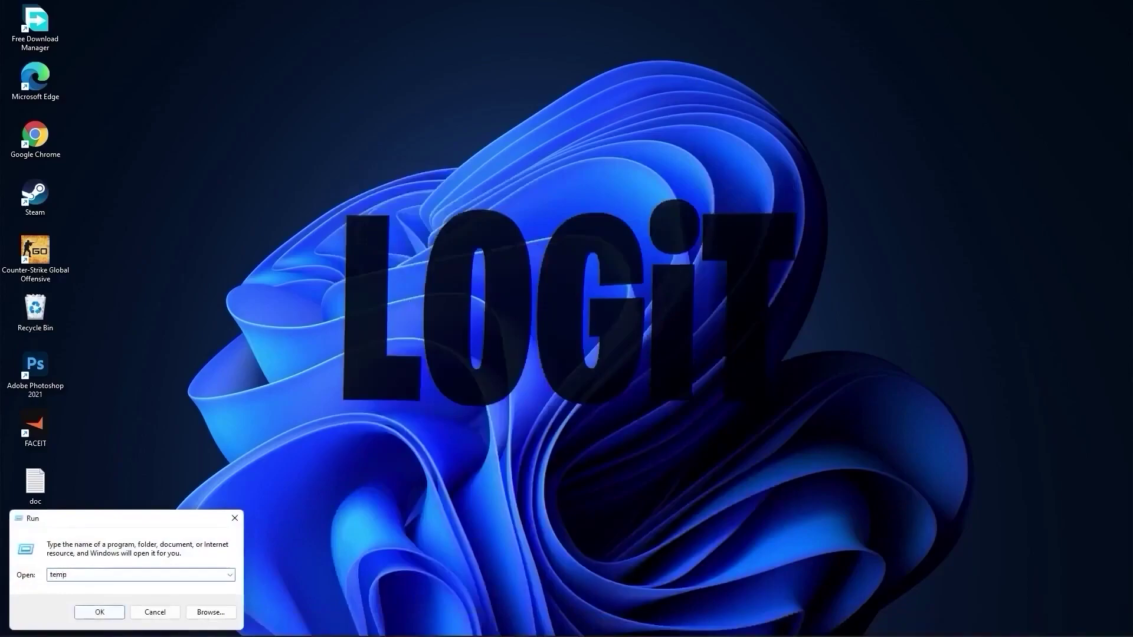
{"action": "left_click", "coordinate": [104, 613]}
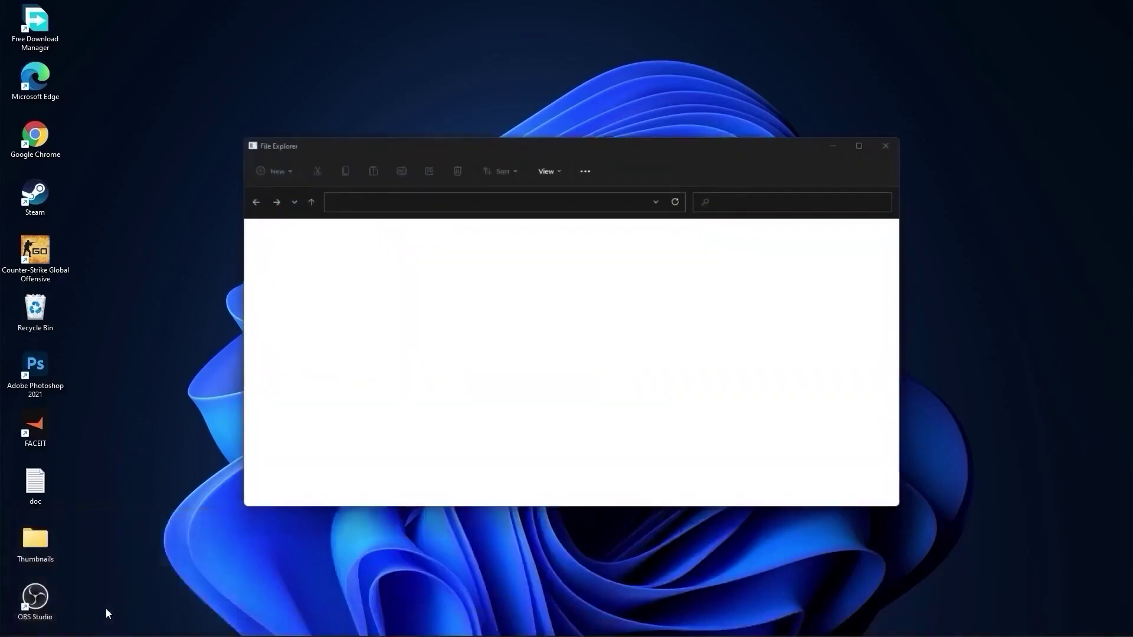
{"action": "left_click", "coordinate": [582, 339]}
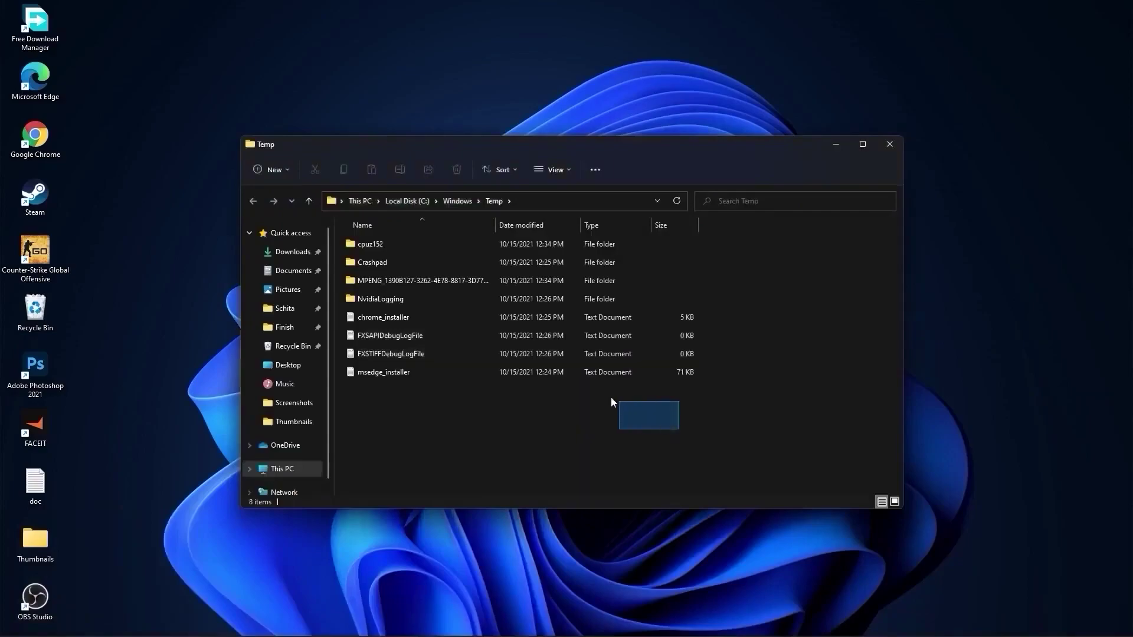
{"action": "left_click_drag", "start_coordinate": [611, 397], "coordinate": [427, 245]}
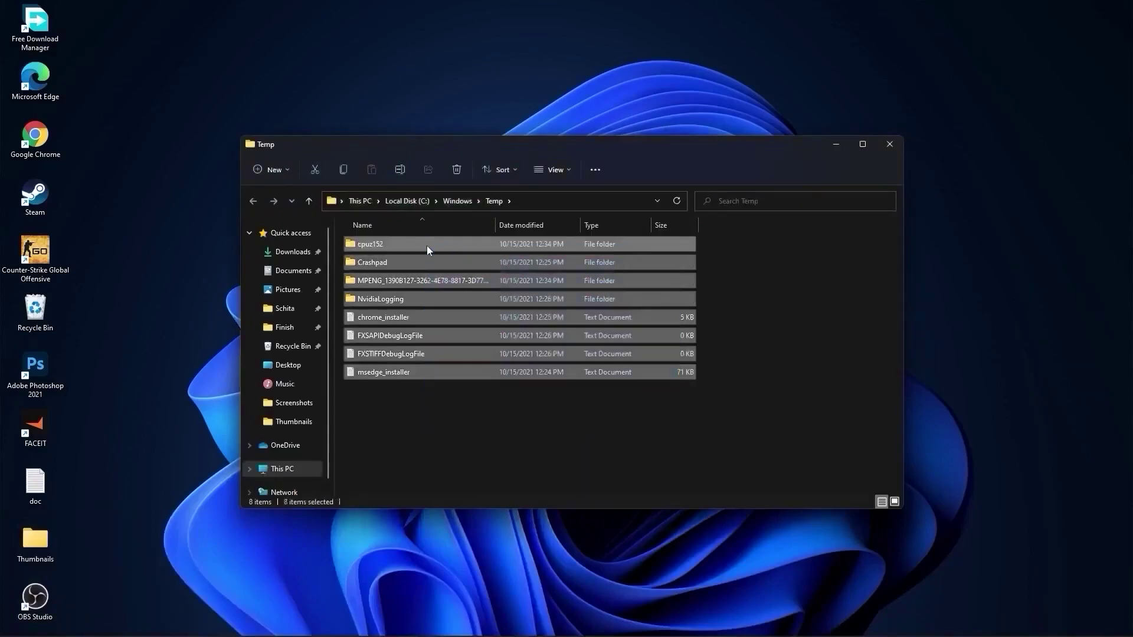
{"action": "right_click", "coordinate": [426, 246]}
{"action": "left_click", "coordinate": [512, 259]}
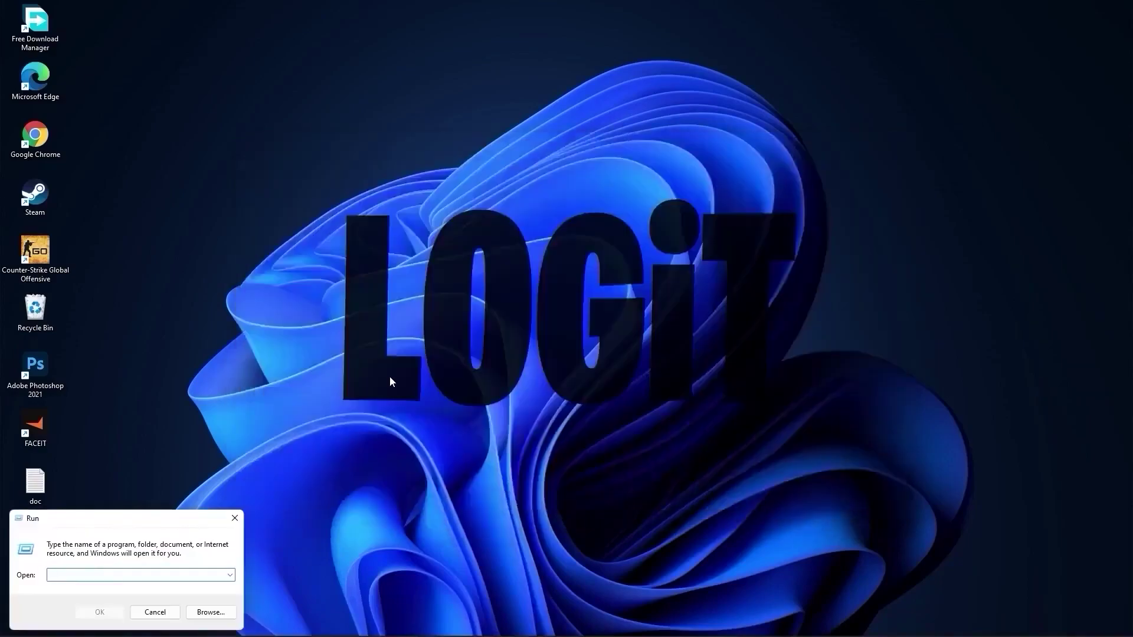
- Open the user's %temp% folder and delete every file in it
{"action": "type", "text": "%temp%"}
{"action": "left_click", "coordinate": [100, 612]}
{"action": "left_click_drag", "start_coordinate": [631, 434], "coordinate": [447, 248]}
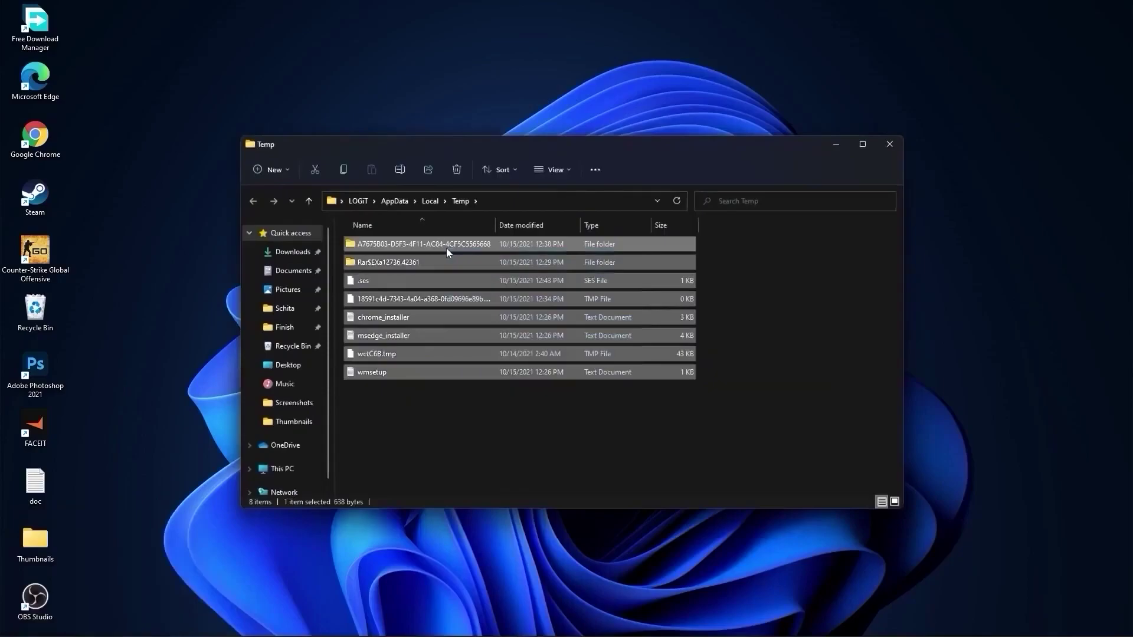
{"action": "right_click", "coordinate": [447, 248]}
{"action": "left_click", "coordinate": [533, 262]}
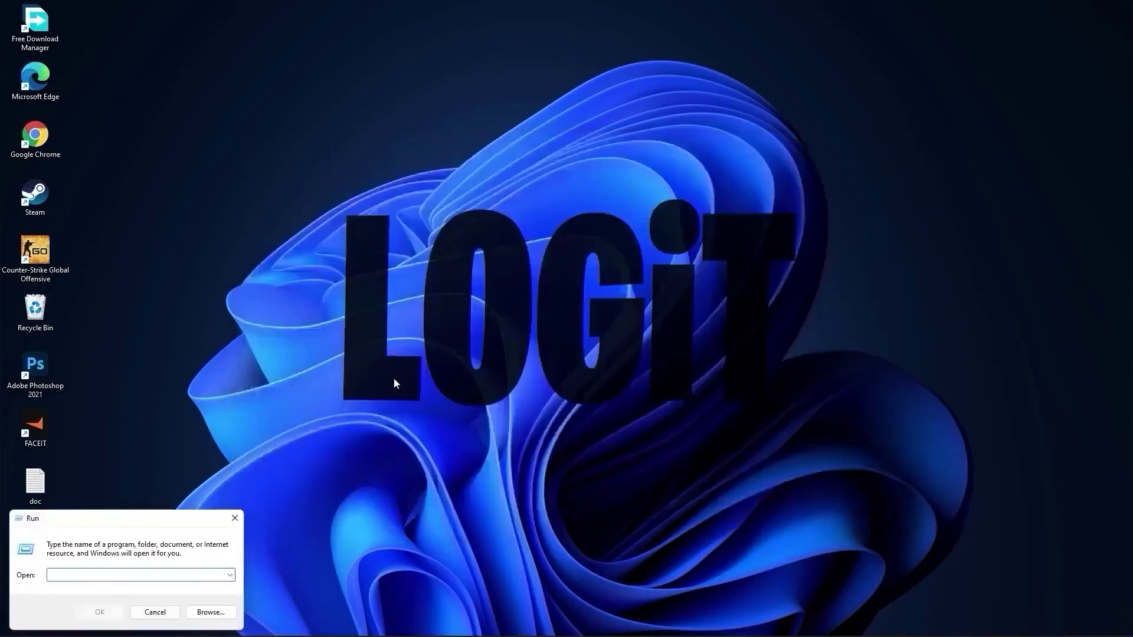
- Open the Prefetch folder, granting access, and select all 139 prefetch files for deletion
{"action": "type", "text": "prefetch"}
{"action": "left_click", "coordinate": [101, 611]}
{"action": "left_click", "coordinate": [582, 343]}
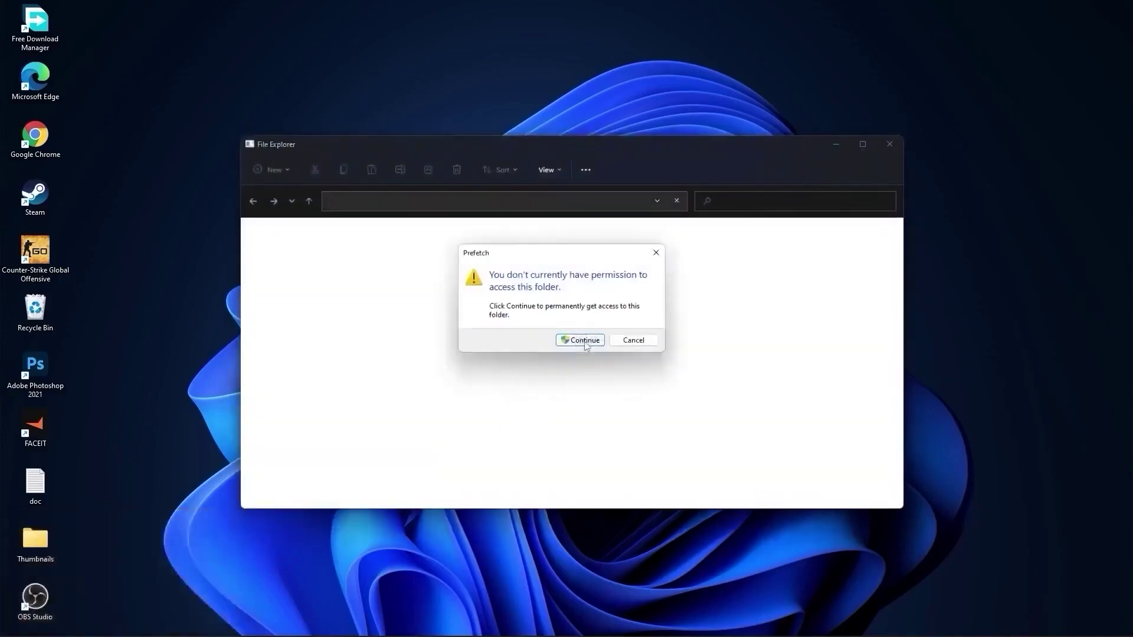
{"action": "left_click_drag", "start_coordinate": [726, 241], "coordinate": [572, 482]}
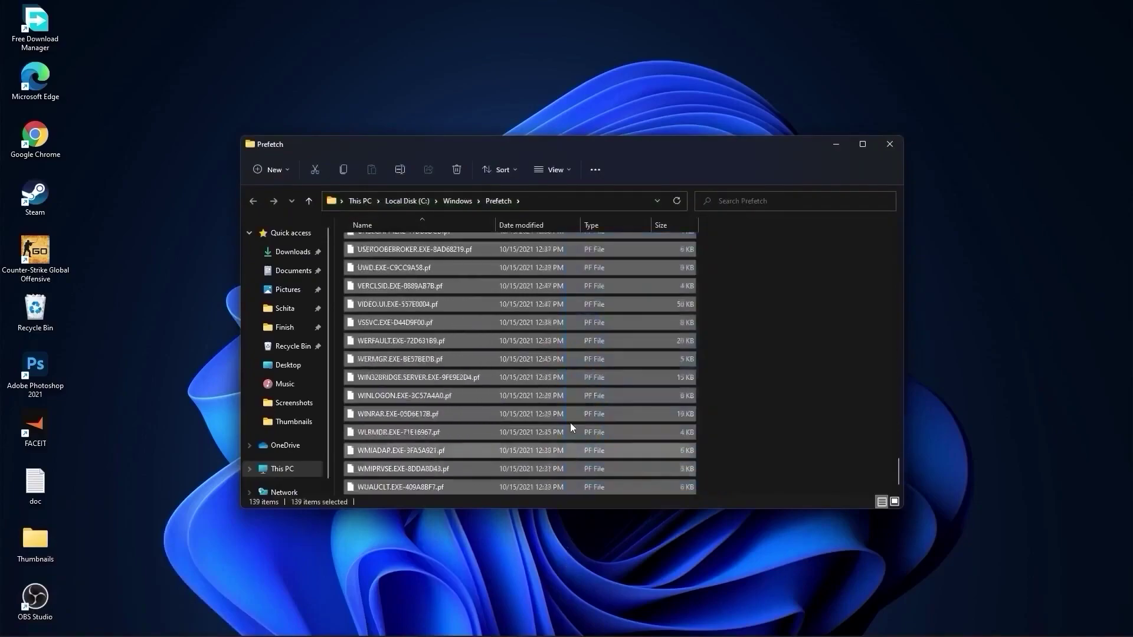
{"action": "right_click", "coordinate": [569, 286]}
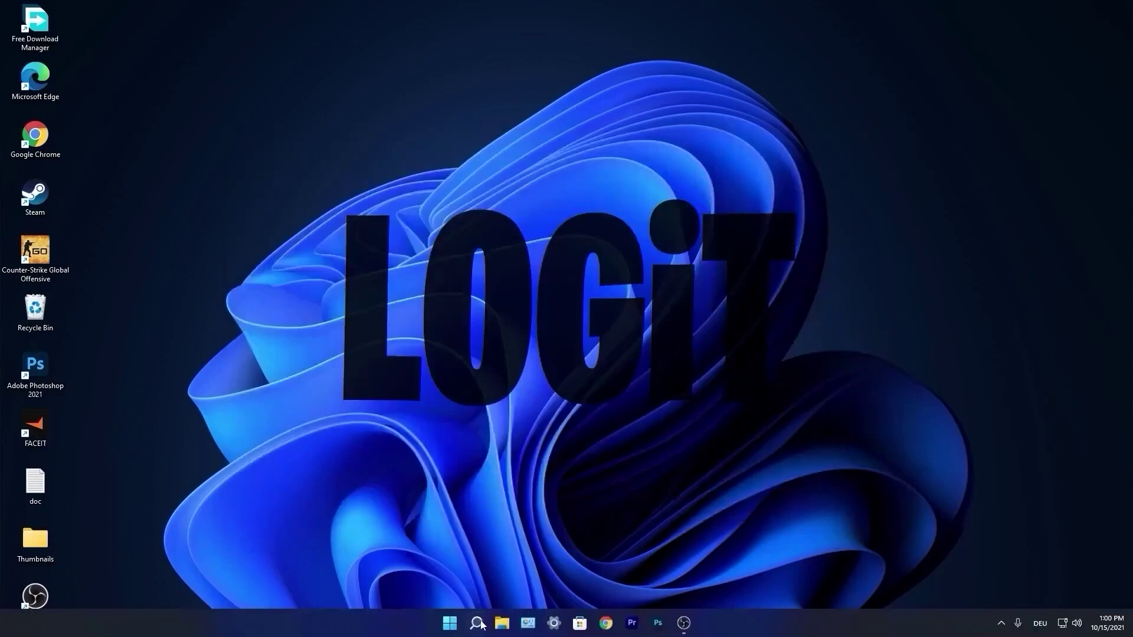
- Apply best-performance visual effects, keeping only thumbnails and smooth screen-font edges enabled
{"action": "left_click", "coordinate": [481, 623]}
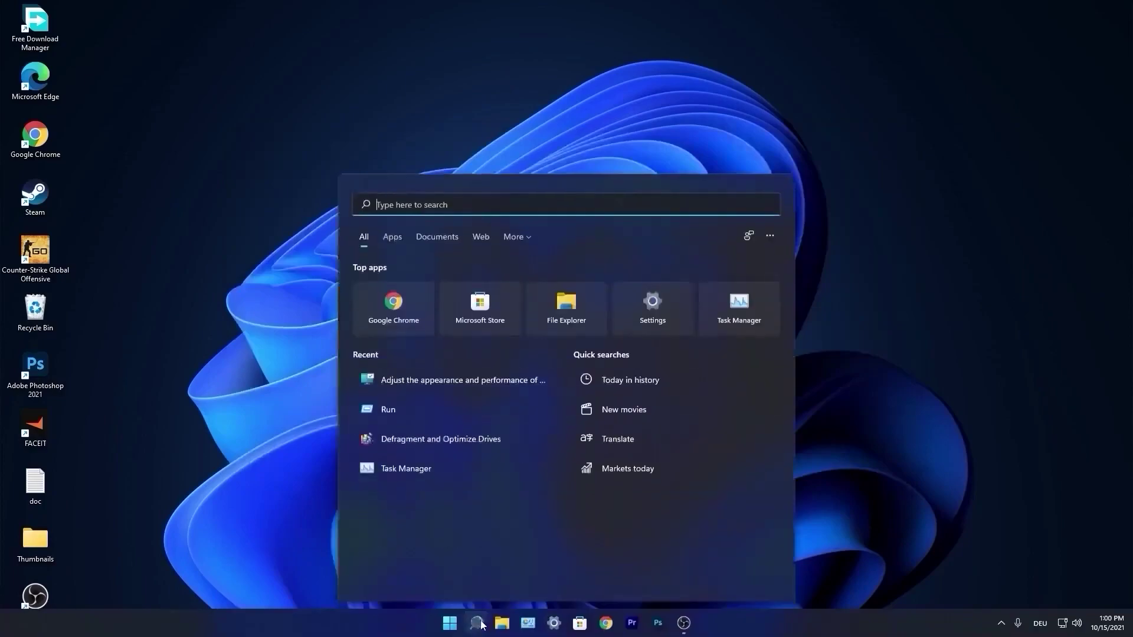
{"action": "type", "text": "performance"}
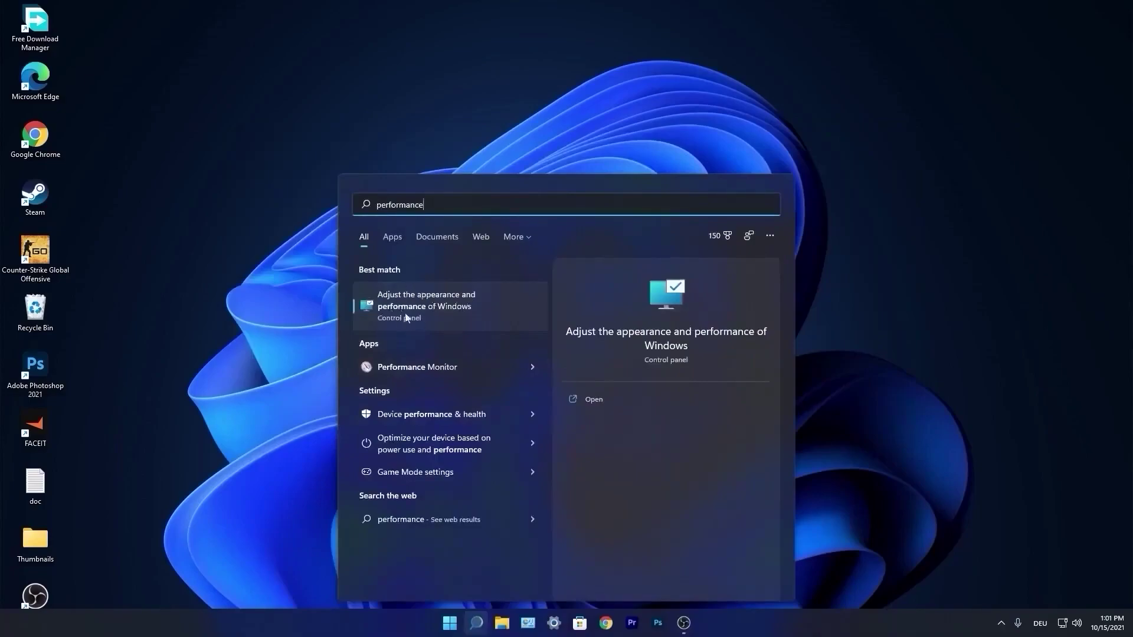
{"action": "left_click", "coordinate": [430, 306]}
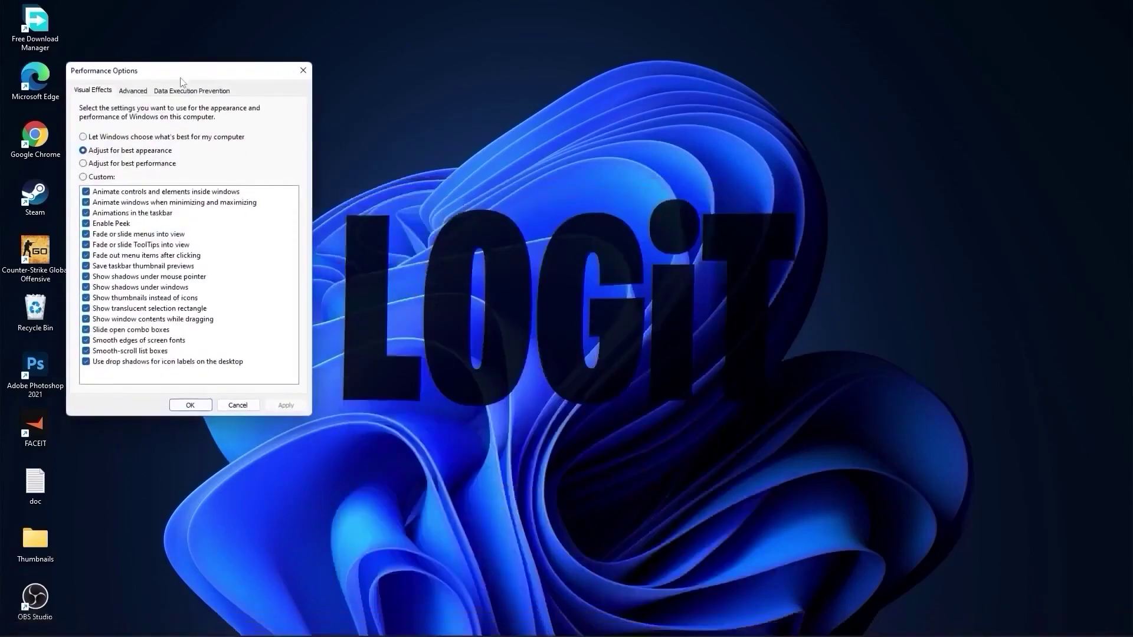
{"action": "left_click_drag", "start_coordinate": [183, 64], "coordinate": [552, 151]}
{"action": "left_click", "coordinate": [460, 239]}
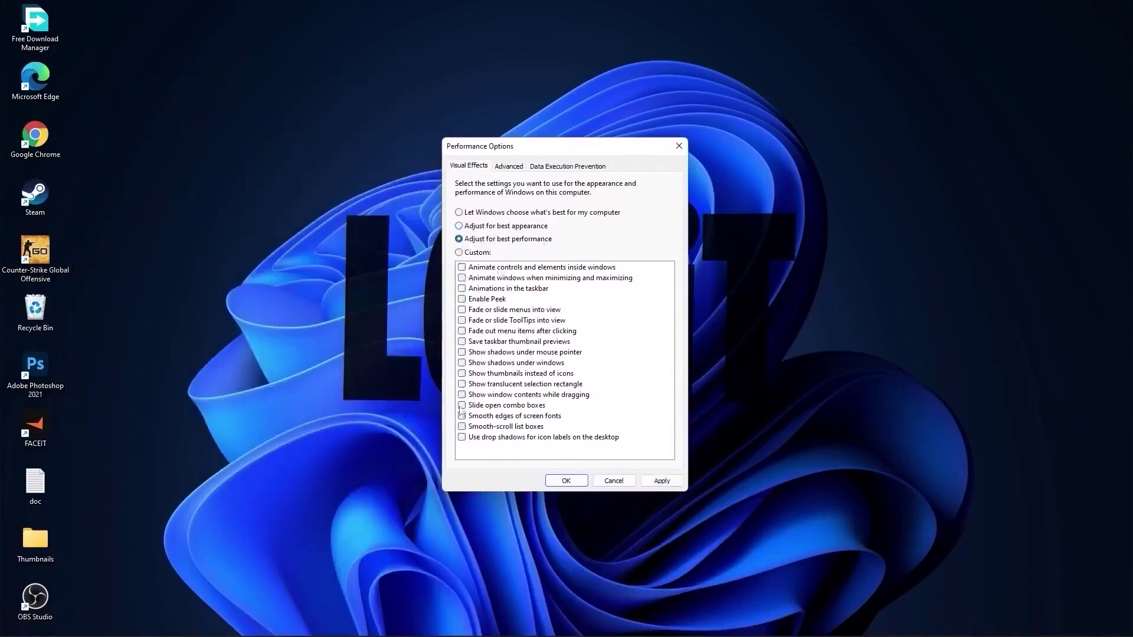
{"action": "left_click", "coordinate": [473, 252]}
{"action": "left_click", "coordinate": [475, 417]}
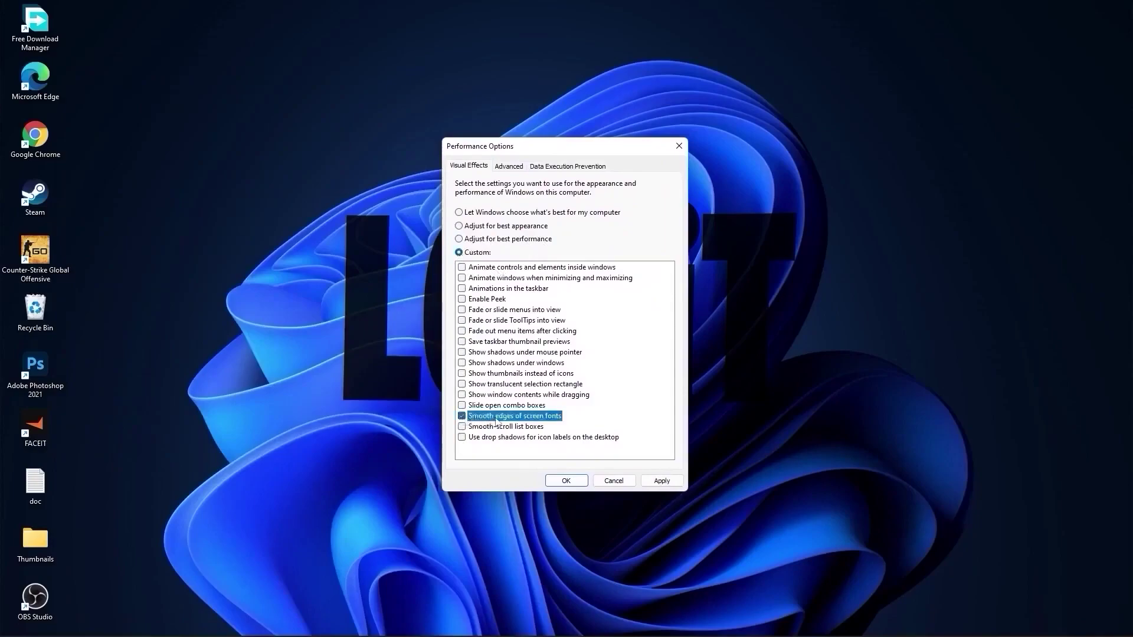
{"action": "left_click", "coordinate": [462, 375]}
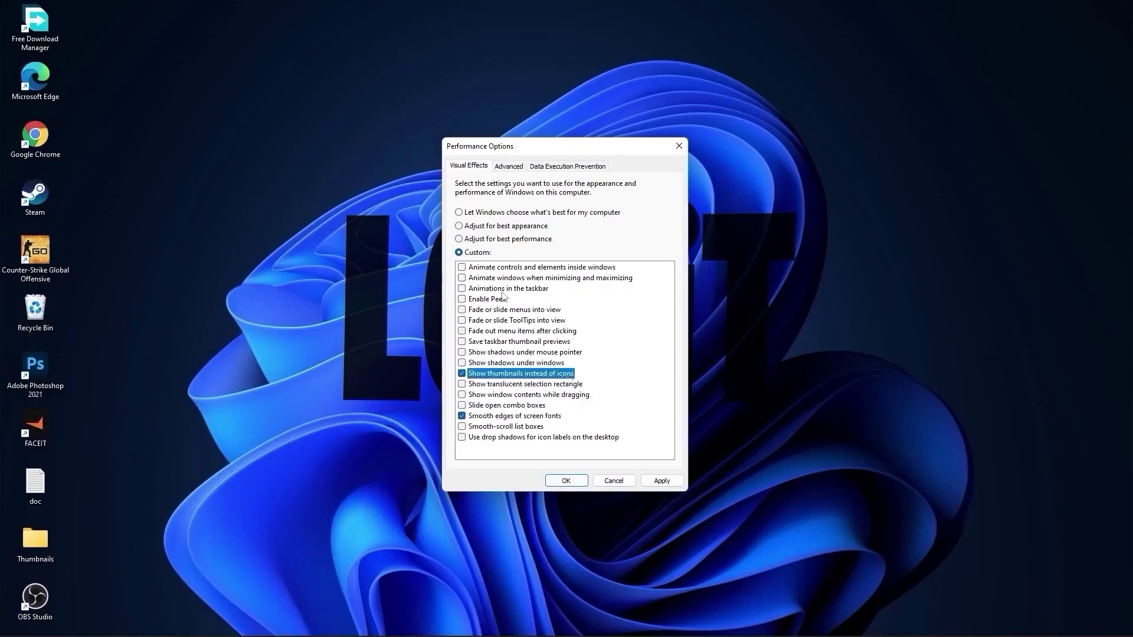
{"action": "left_click", "coordinate": [661, 480]}
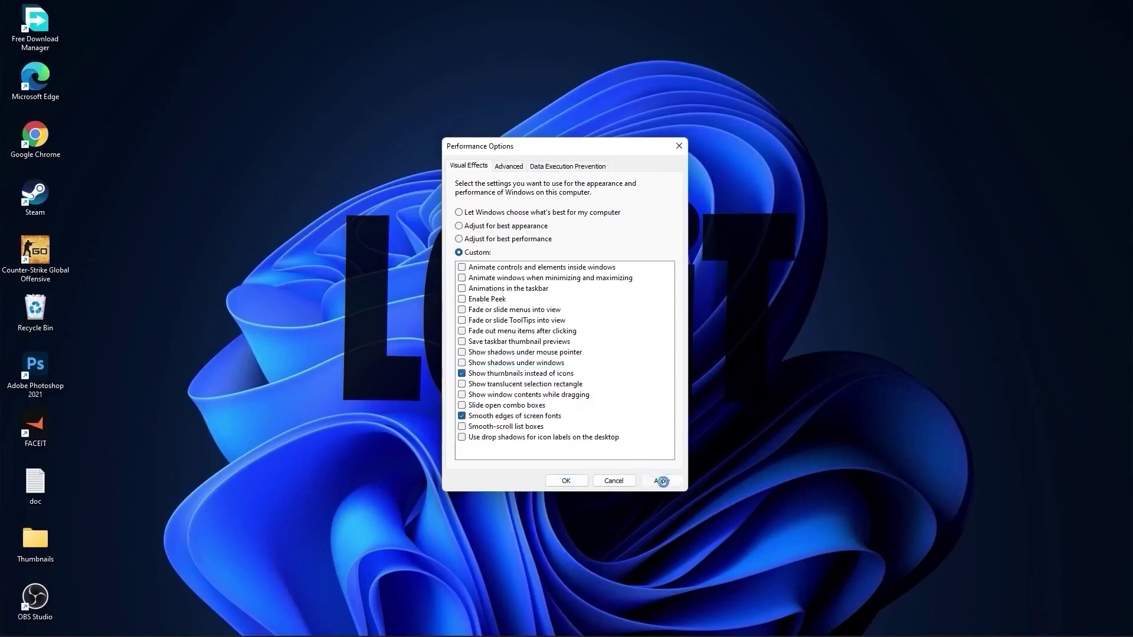
{"action": "left_click", "coordinate": [567, 481]}
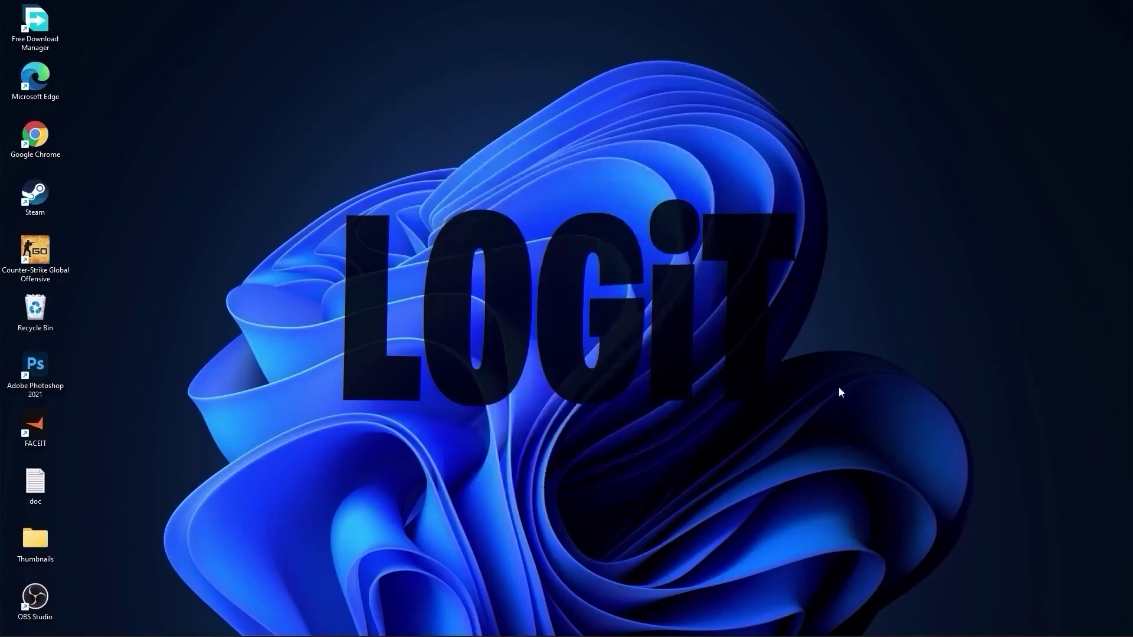
- Look up the GeForce GTX 1050 Ti (GeForce 10 Series) driver and download Game Ready 496.13
{"action": "left_click", "coordinate": [605, 623]}
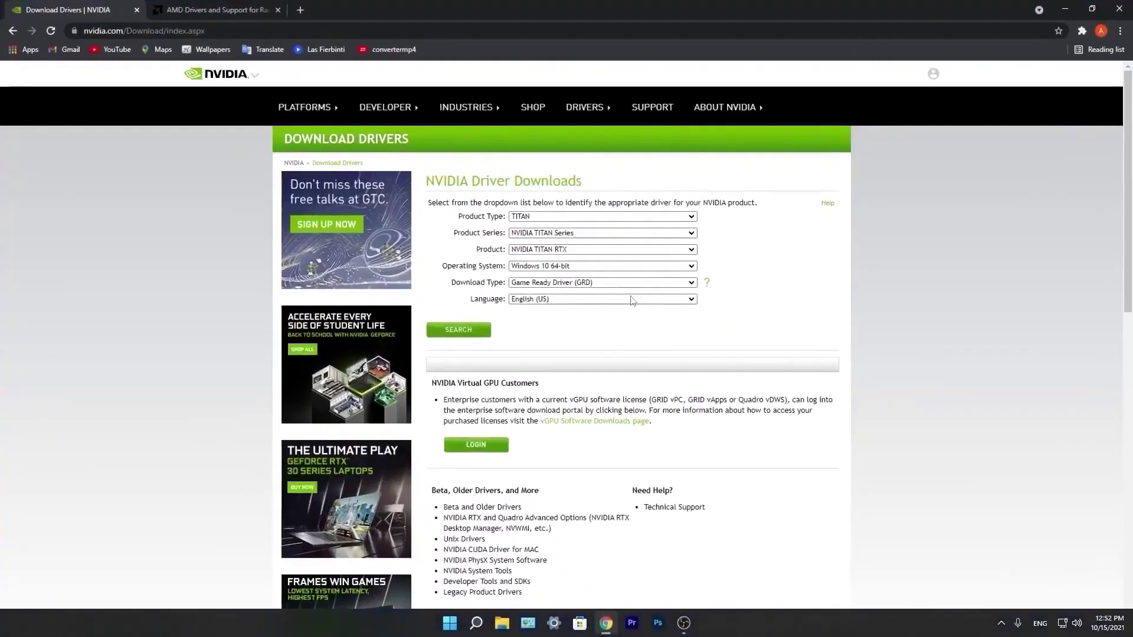
{"action": "left_click", "coordinate": [561, 216]}
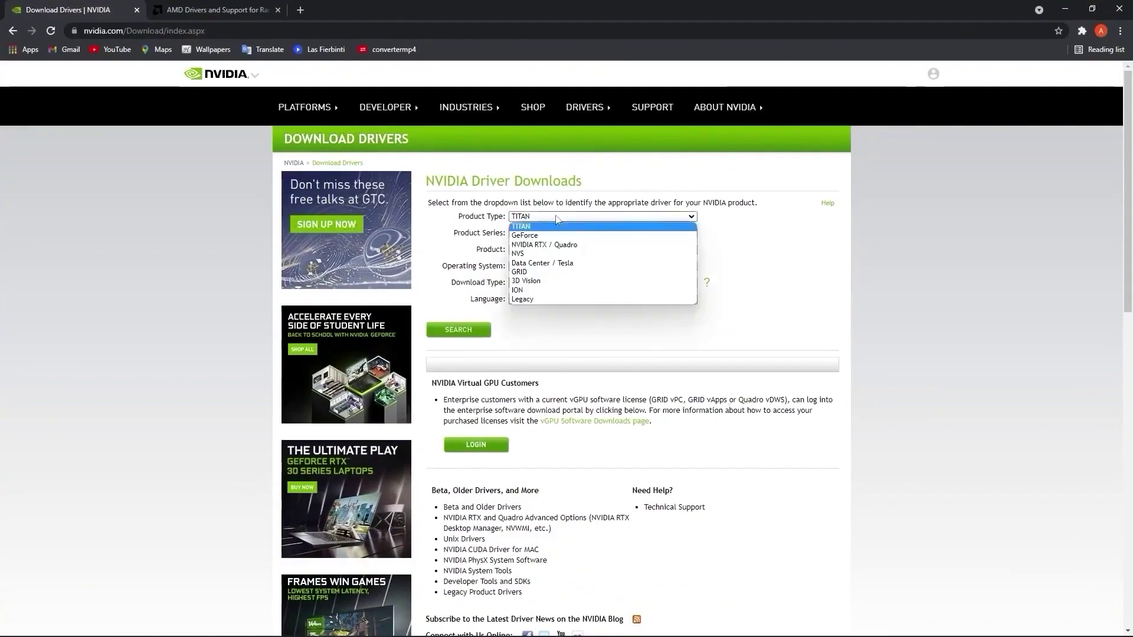
{"action": "left_click", "coordinate": [561, 225]}
{"action": "left_click", "coordinate": [560, 233]}
{"action": "left_click", "coordinate": [559, 341]}
{"action": "left_click", "coordinate": [554, 249]}
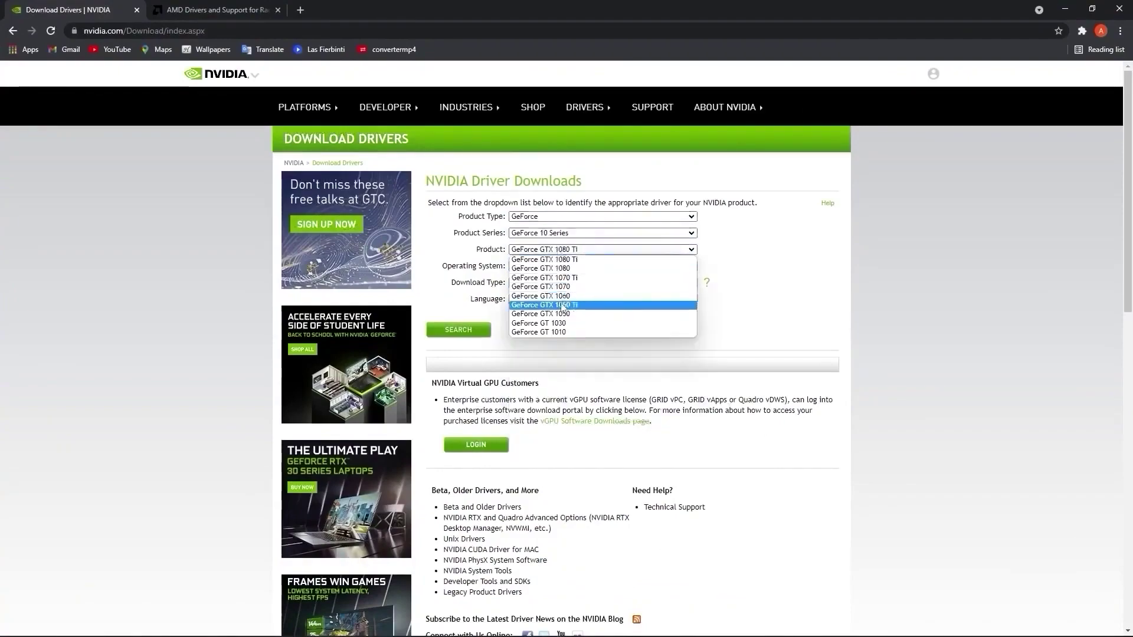
{"action": "left_click", "coordinate": [553, 309]}
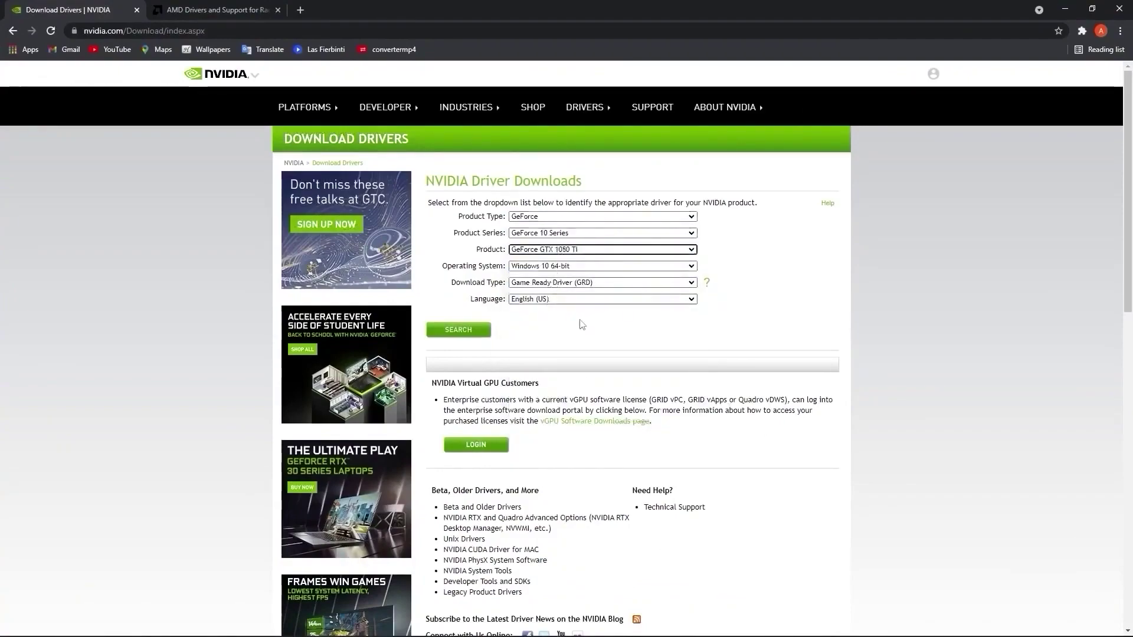
{"action": "left_click", "coordinate": [459, 329]}
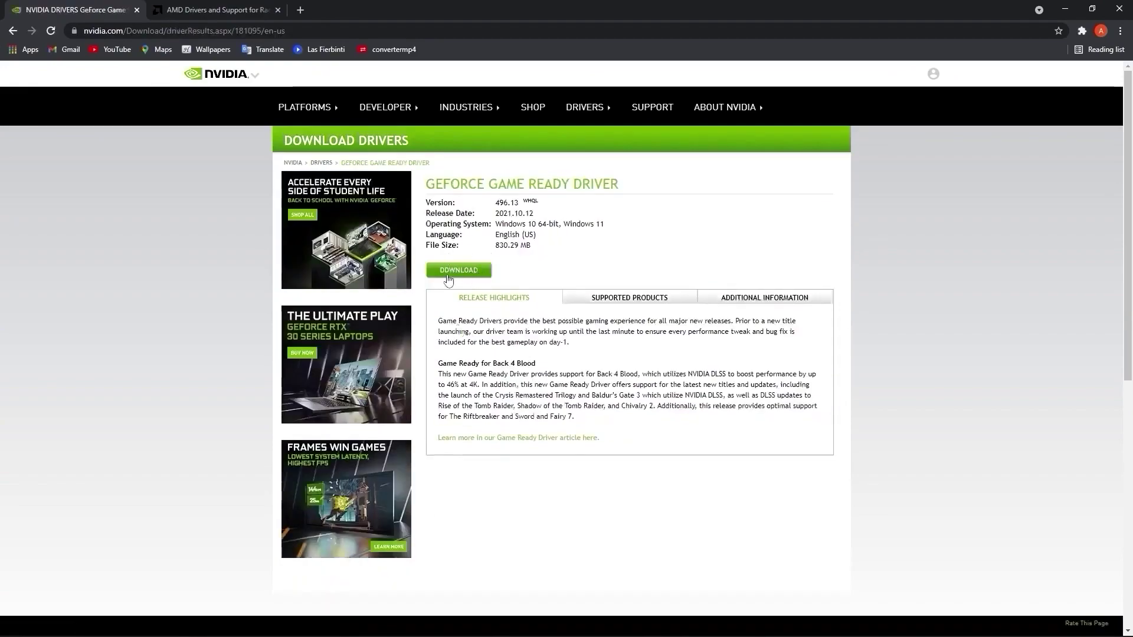
{"action": "left_click", "coordinate": [467, 271]}
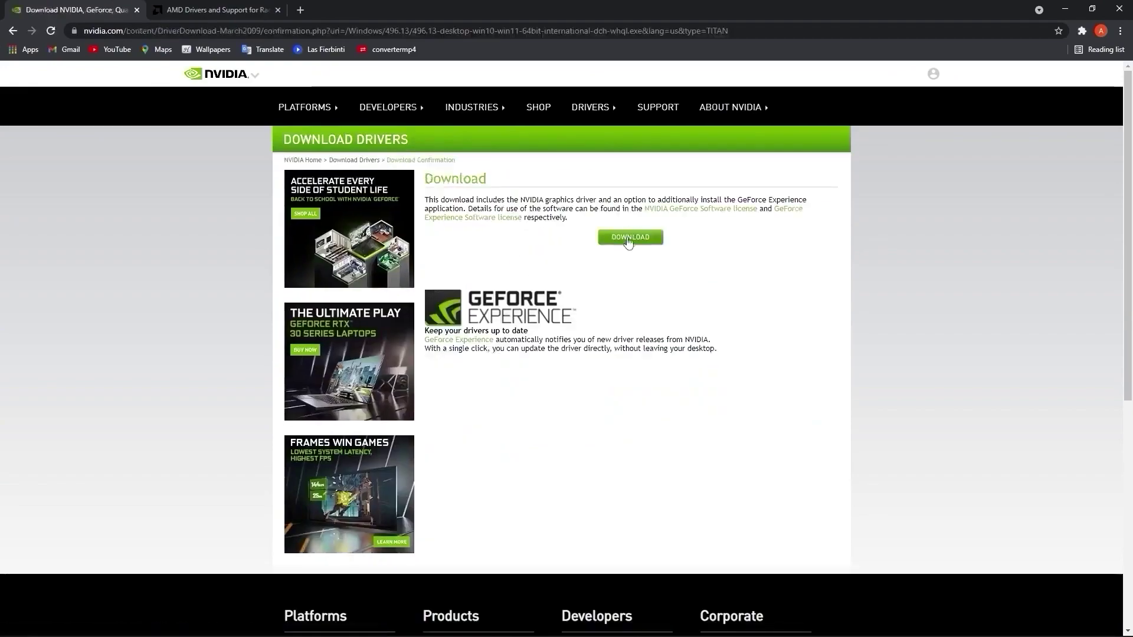
- Submit Graphics > Radeon RX 5300 Series > AMD Radeon RX 5300 on the AMD drivers page
{"action": "left_click", "coordinate": [239, 14]}
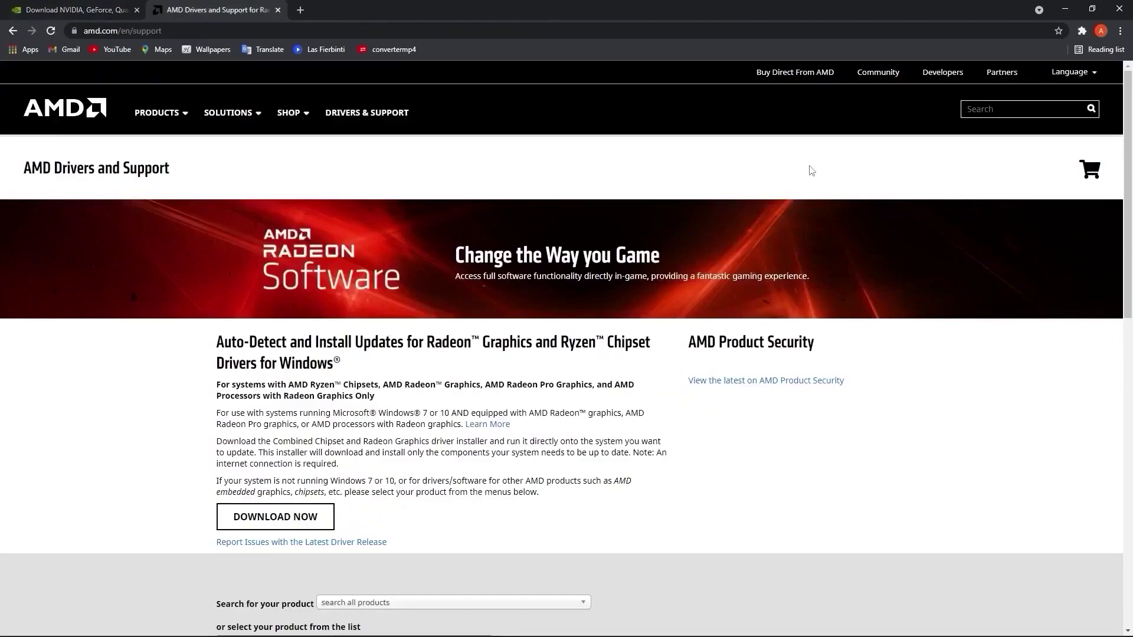
{"action": "scroll", "coordinate": [587, 352], "scroll_direction": "down", "scroll_amount": 6}
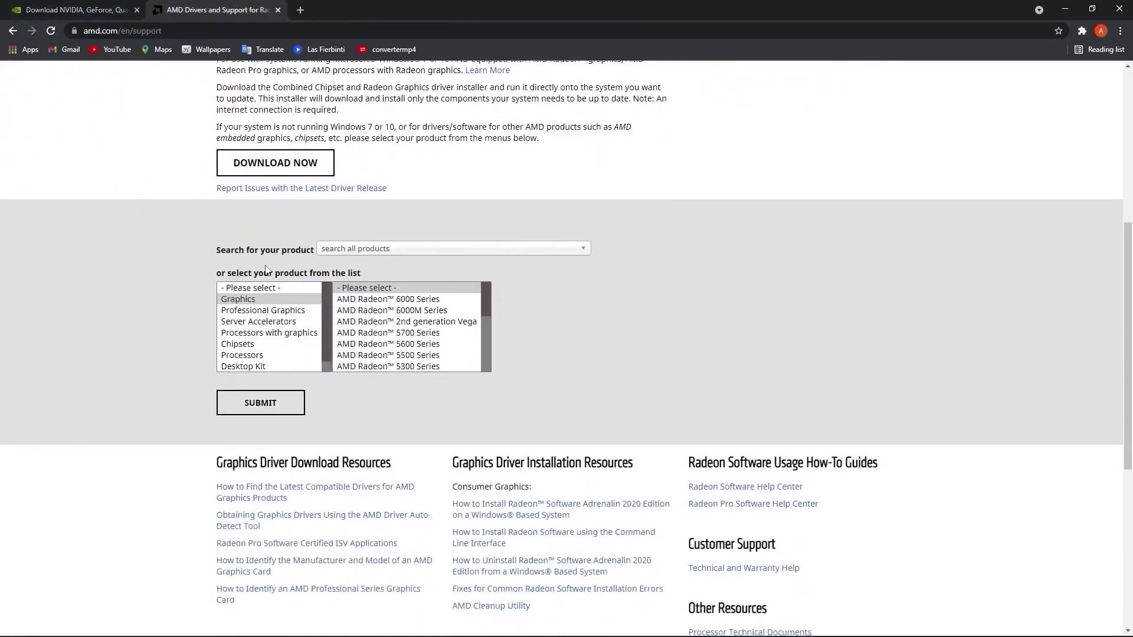
{"action": "left_click", "coordinate": [388, 366]}
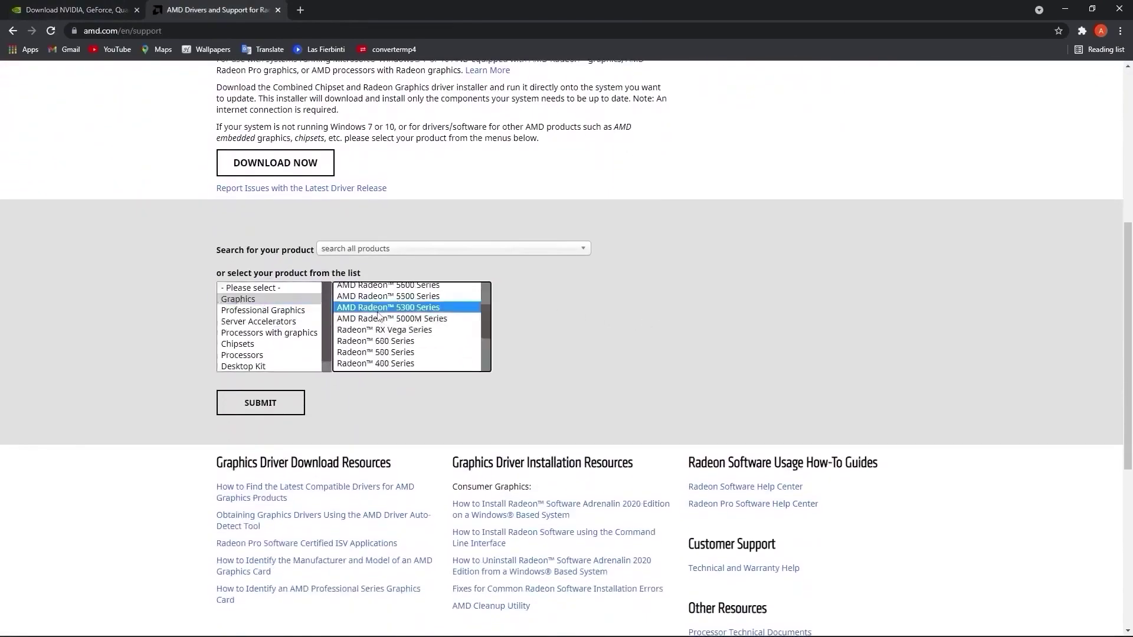
{"action": "scroll", "coordinate": [407, 330], "scroll_direction": "down", "scroll_amount": 3}
{"action": "left_click", "coordinate": [519, 299]}
{"action": "left_click", "coordinate": [697, 301]}
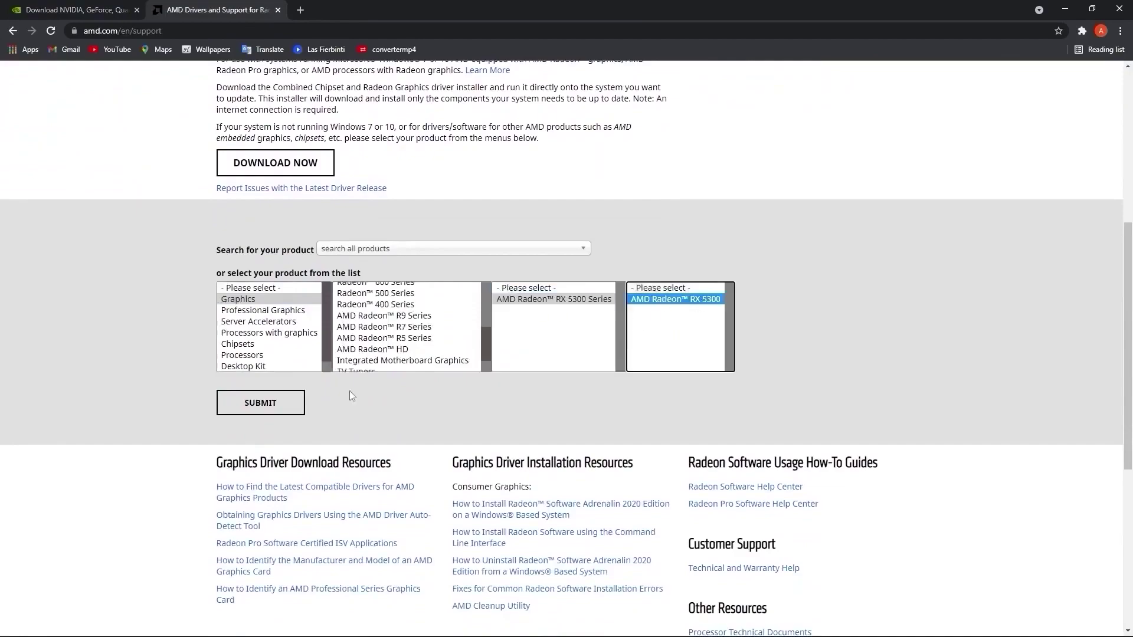
{"action": "left_click", "coordinate": [261, 407]}
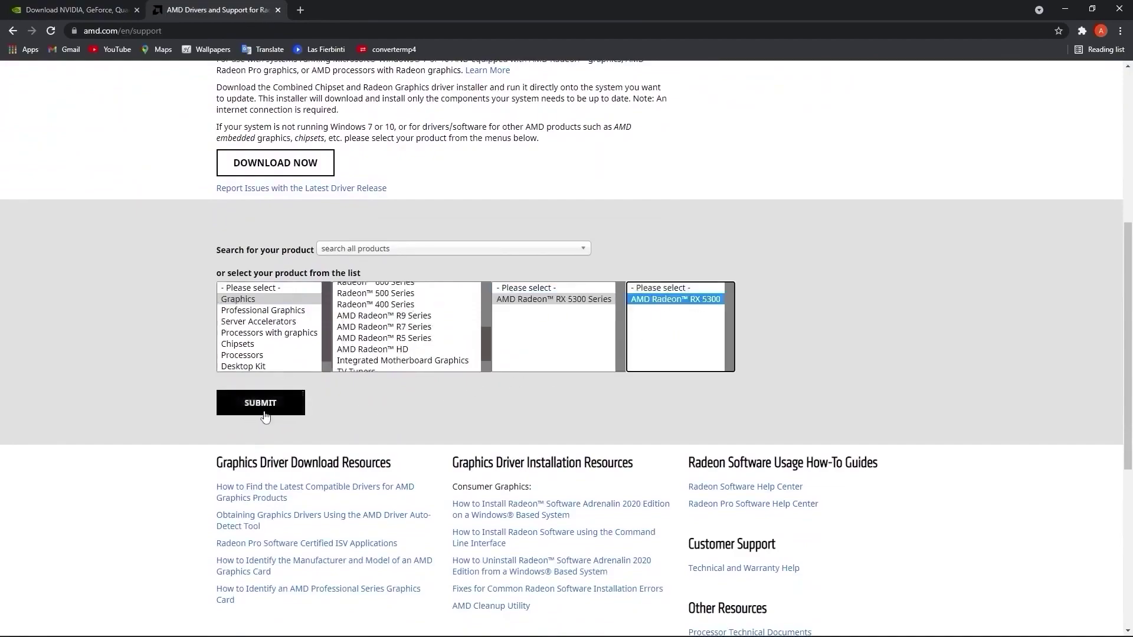